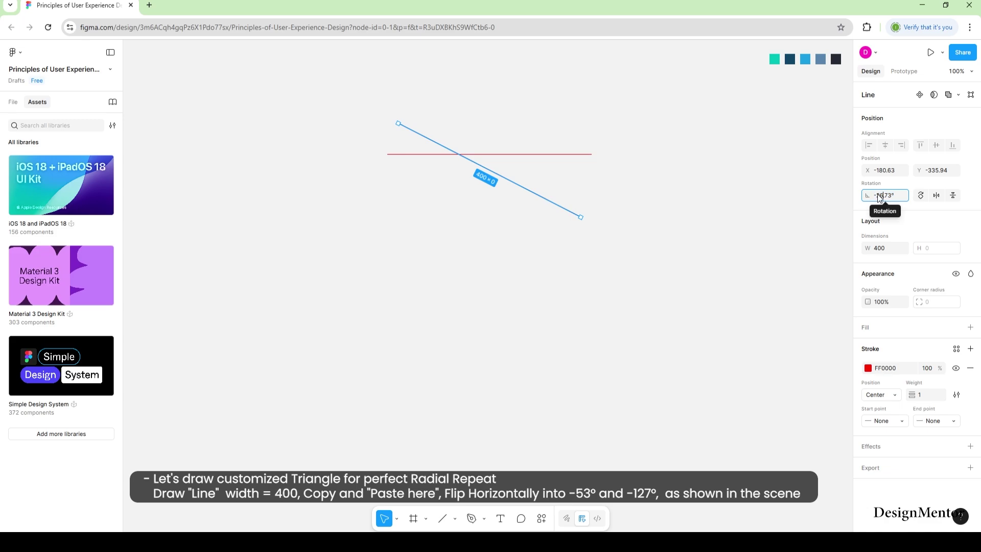
# Set the slanted line's rotation to -53°.
pyautogui.doubleClick(884, 196)
pyautogui.write('53')
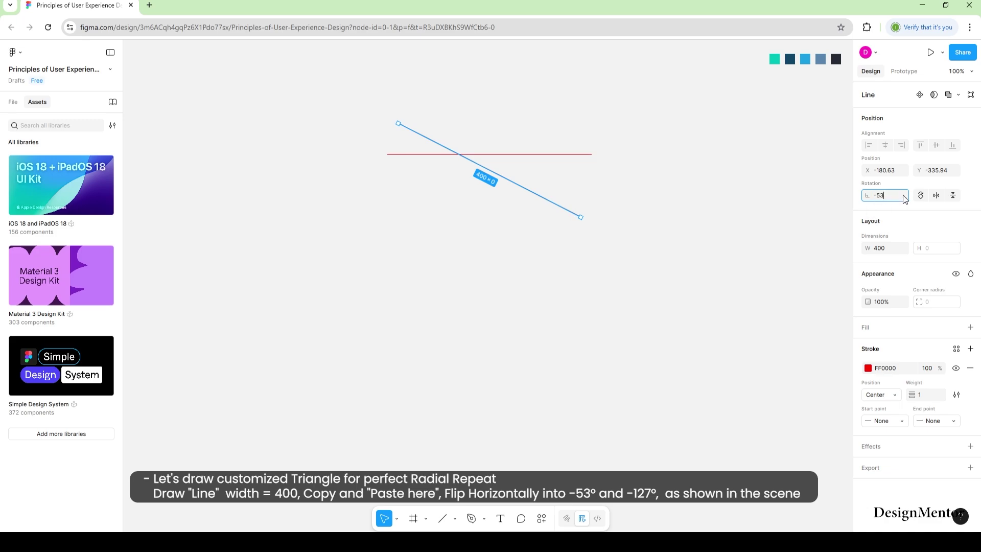
pyautogui.press('Return')
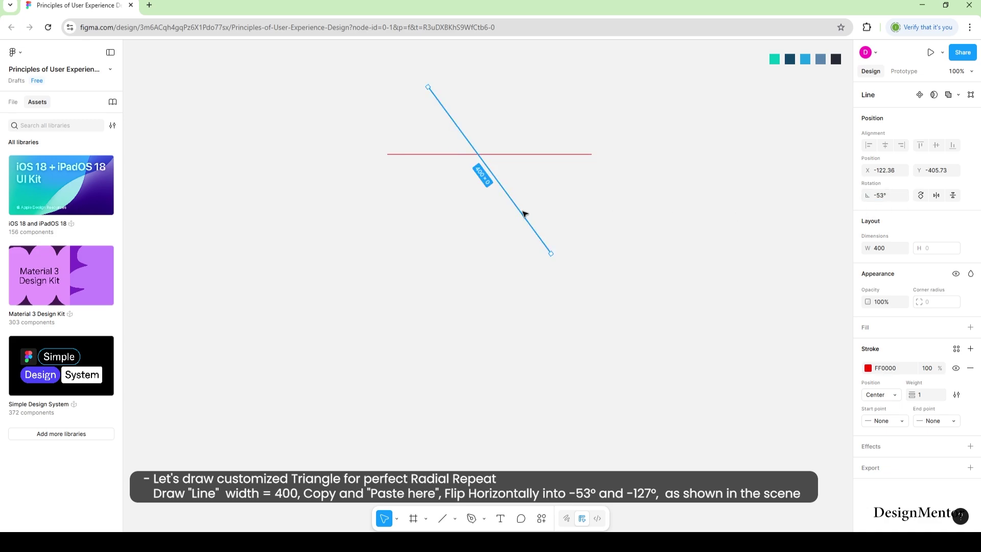
# Move the slanted line to about X -202.36, Y -285.73, so its upper end sits at the horizontal line's left end.
pyautogui.hotkey('shift', 'Down')
pyautogui.hotkey('shift', 'Down')
pyautogui.hotkey('shift', 'Down')
pyautogui.hotkey('shift', 'Down')
pyautogui.hotkey('shift', 'Down')
pyautogui.hotkey('shift', 'Down')
pyautogui.hotkey('shift', 'Down')
pyautogui.hotkey('shift', 'Down')
pyautogui.hotkey('shift', 'Down')
pyautogui.hotkey('shift', 'Down')
pyautogui.hotkey('shift', 'Left')
pyautogui.hotkey('shift', 'Left')
pyautogui.hotkey('shift', 'Left')
pyautogui.hotkey('shift', 'Left')
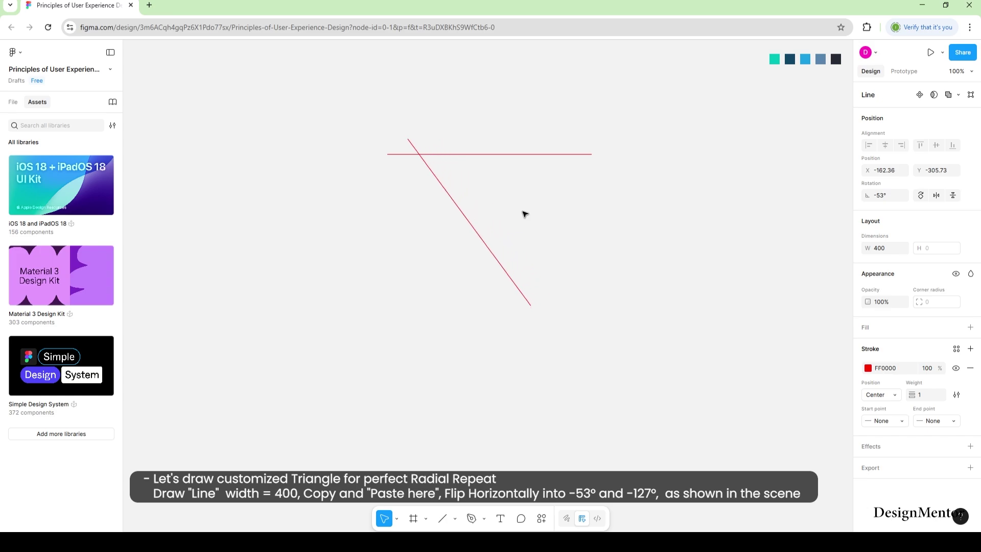
pyautogui.hotkey('shift', 'Left')
pyautogui.hotkey('shift', 'Left')
pyautogui.hotkey('shift', 'Left')
pyautogui.hotkey('shift', 'Left')
pyautogui.hotkey('shift', 'Down')
pyautogui.hotkey('shift', 'Down')
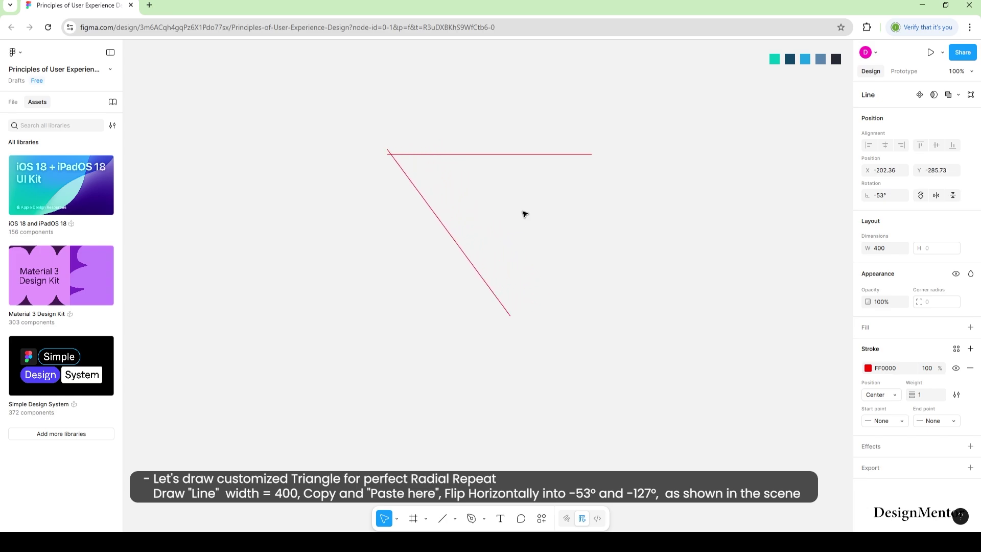
pyautogui.press('Up')
pyautogui.press('Up')
pyautogui.press('Right')
pyautogui.press('Down')
pyautogui.press('Down')
pyautogui.press('Left')
pyautogui.click(516, 206)
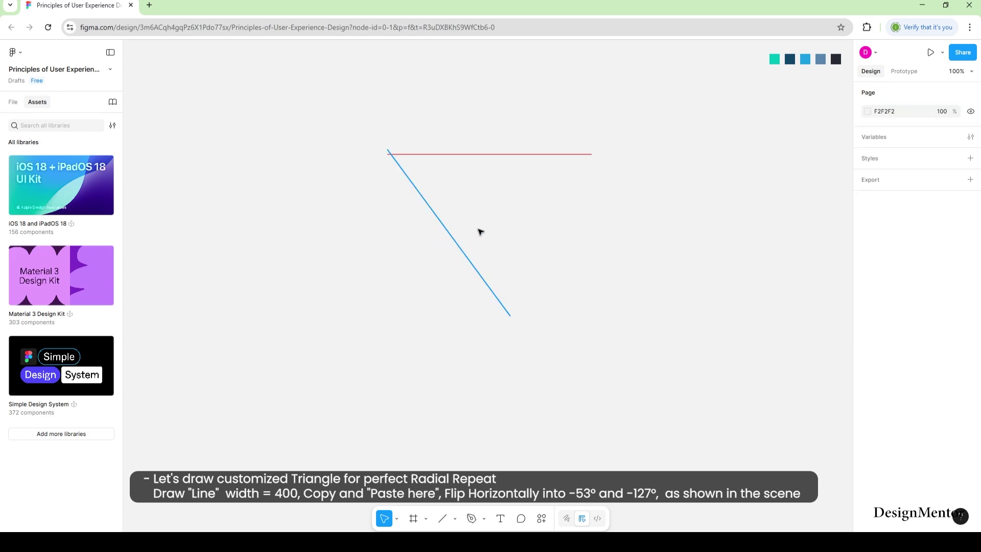
# Duplicate the slanted line, shift the copy 20 px to the right and flip it horizontally to -127°.
pyautogui.click(447, 231)
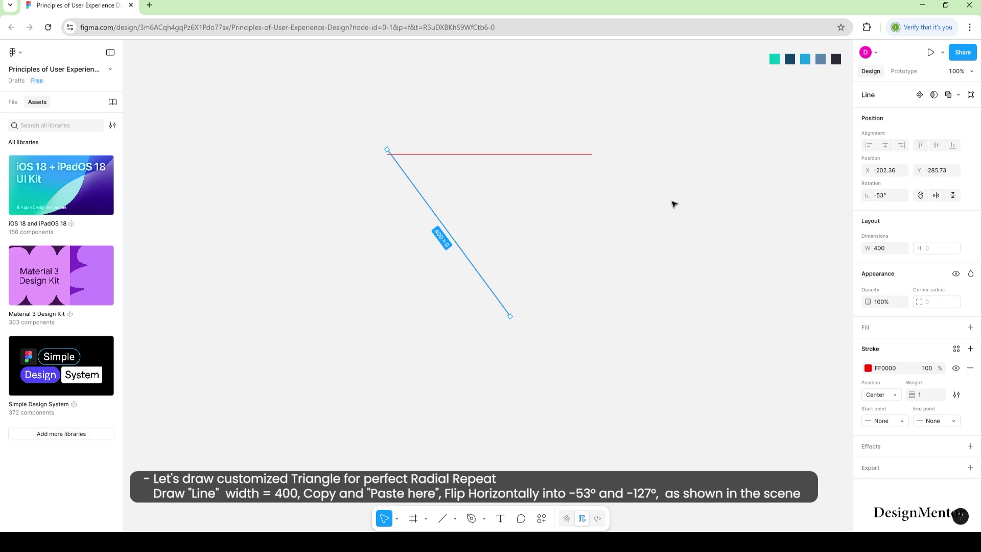
pyautogui.hotkey('ctrl', 'c')
pyautogui.hotkey('ctrl', 'v')
pyautogui.hotkey('shift', 'Right')
pyautogui.hotkey('shift', 'Right')
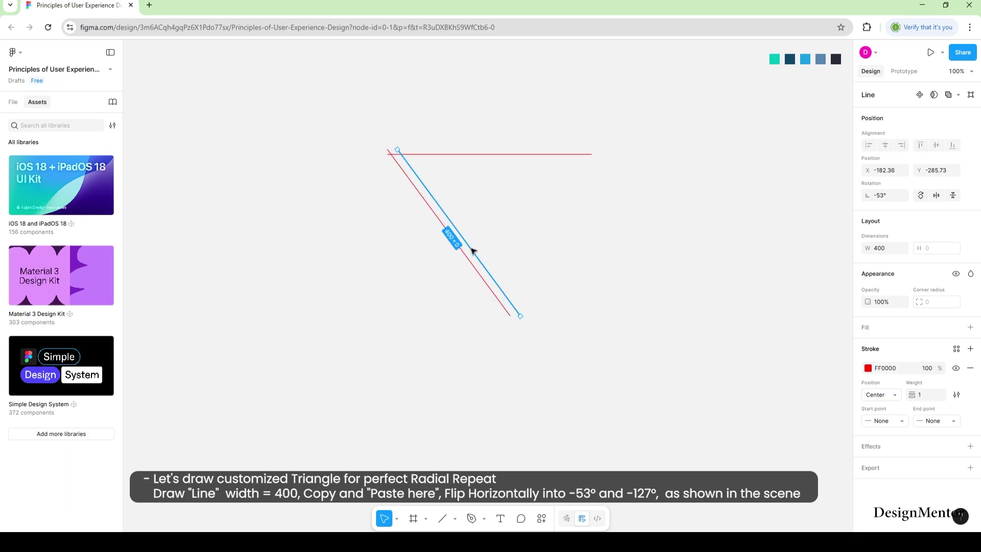
pyautogui.rightClick(473, 253)
pyautogui.click(530, 479)
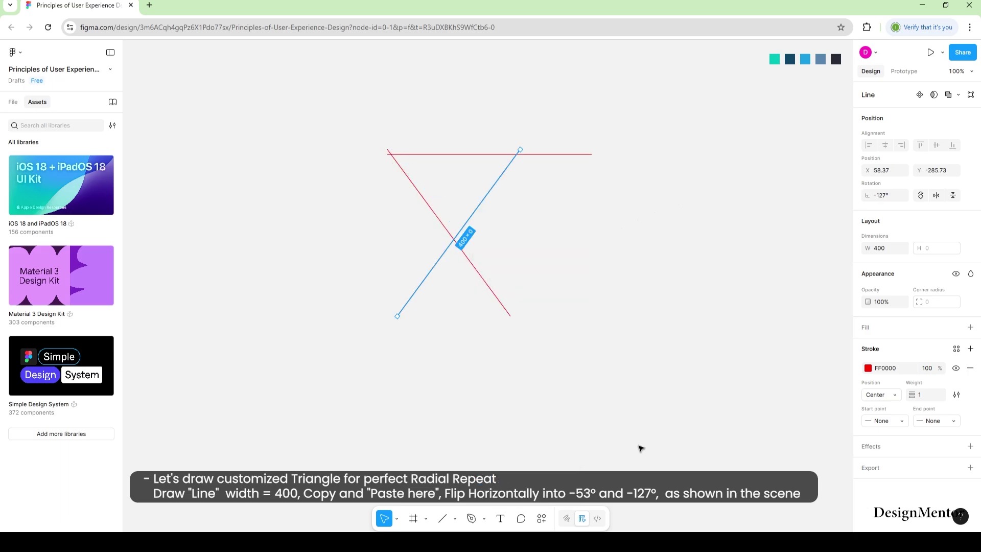
# Move the flipped line right to X 195.37, so its upper end sits at the horizontal line's right end.
pyautogui.hotkey('shift', 'Right')
pyautogui.hotkey('shift', 'Right')
pyautogui.hotkey('shift', 'Right')
pyautogui.hotkey('shift', 'Right')
pyautogui.hotkey('shift', 'Right')
pyautogui.hotkey('shift', 'Right')
pyautogui.hotkey('shift', 'Right')
pyautogui.hotkey('shift', 'Right')
pyautogui.hotkey('shift', 'Right')
pyautogui.hotkey('shift', 'Right')
pyautogui.hotkey('shift', 'Right')
pyautogui.hotkey('shift', 'Right')
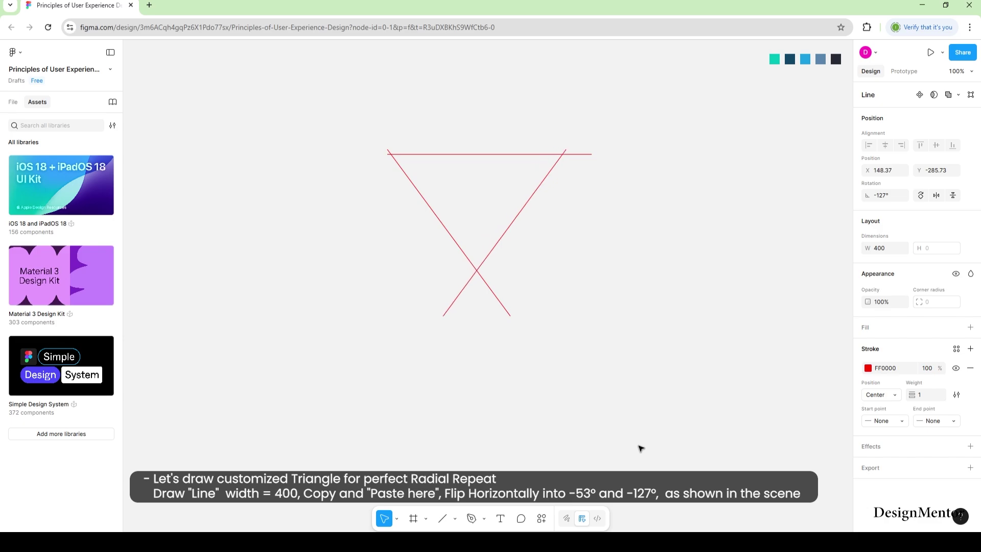
pyautogui.hotkey('shift', 'Right')
pyautogui.press('Right')
pyautogui.press('Right')
pyautogui.press('Right')
pyautogui.press('Right')
pyautogui.press('Right')
pyautogui.press('Right')
pyautogui.press('Right')
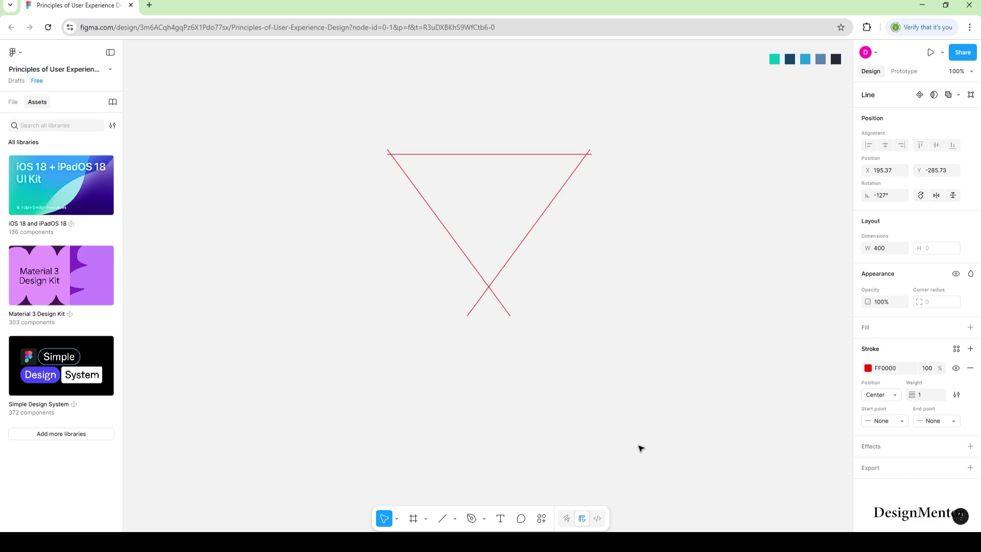
pyautogui.click(640, 448)
# Move the two slanted lines together to Y -277.73, so their upper ends meet the horizontal line.
pyautogui.moveTo(346, 120); pyautogui.dragTo(600, 292)
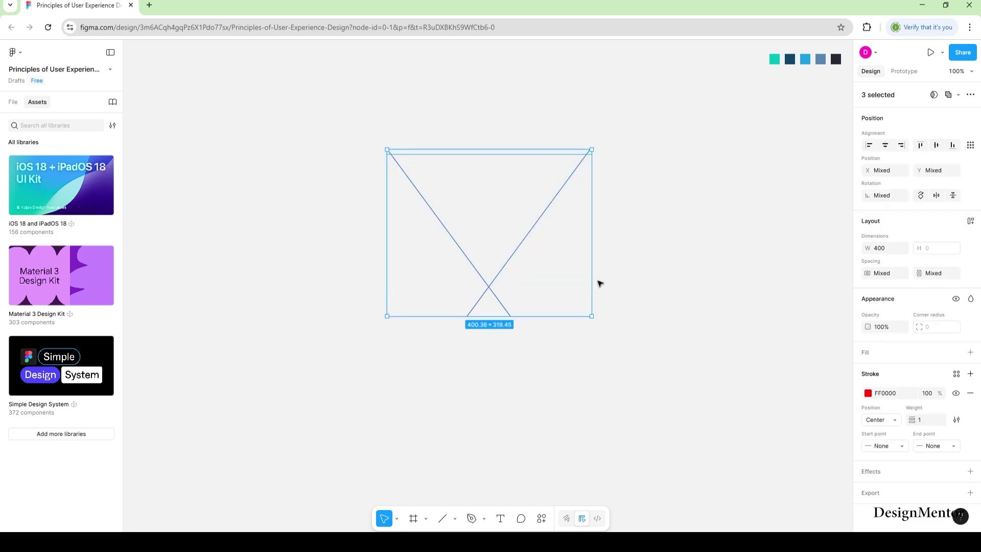
pyautogui.click(617, 348)
pyautogui.moveTo(619, 356); pyautogui.dragTo(363, 285)
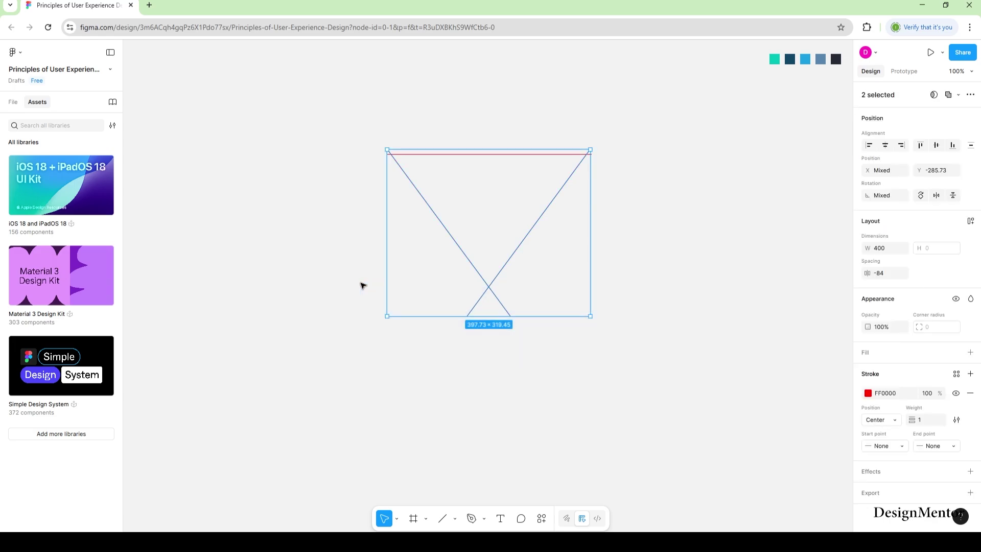
pyautogui.hotkey('shift', 'Up')
pyautogui.hotkey('shift', 'Up')
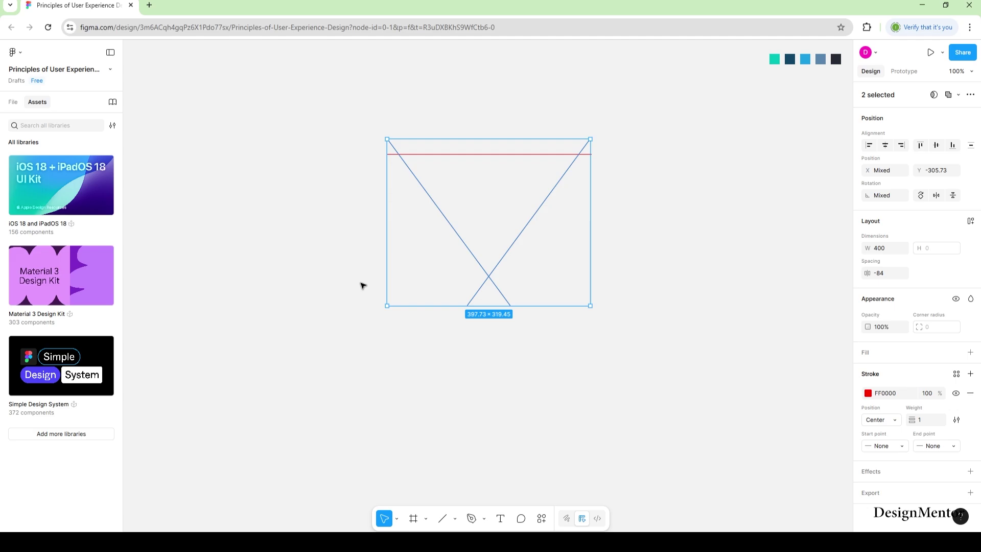
pyautogui.hotkey('shift', 'Down')
pyautogui.hotkey('shift', 'Up')
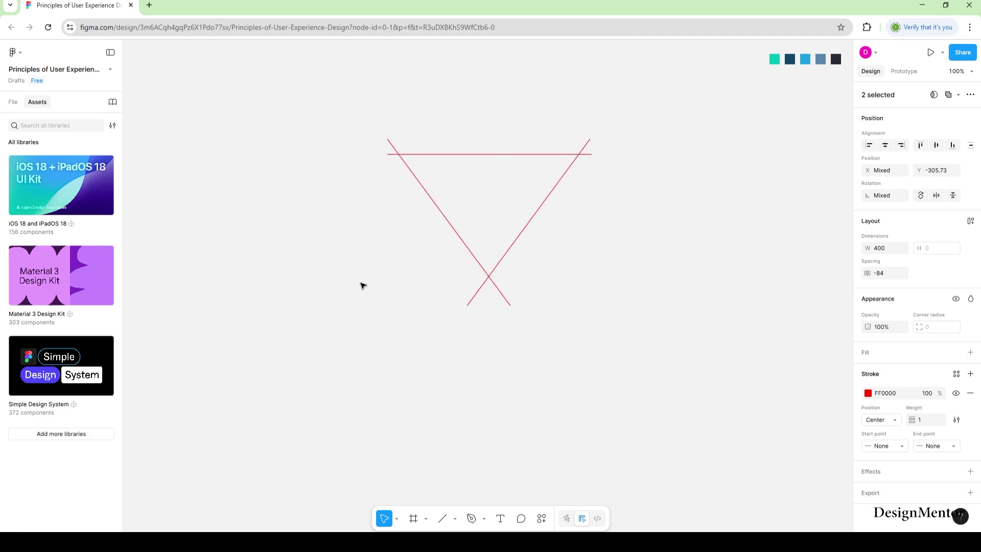
pyautogui.hotkey('shift', 'Down')
pyautogui.hotkey('shift', 'Down')
pyautogui.hotkey('shift', 'Down')
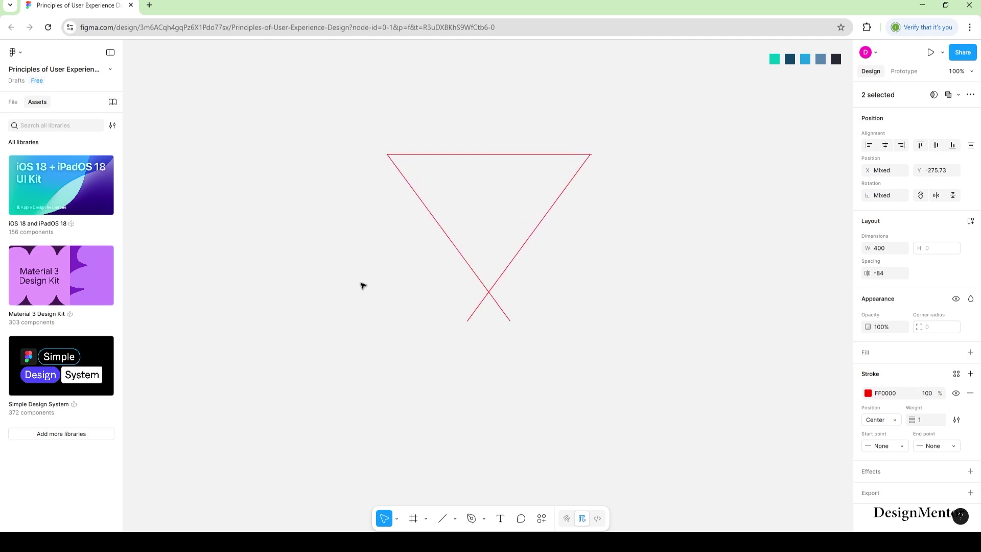
pyautogui.press('Up')
pyautogui.press('Up')
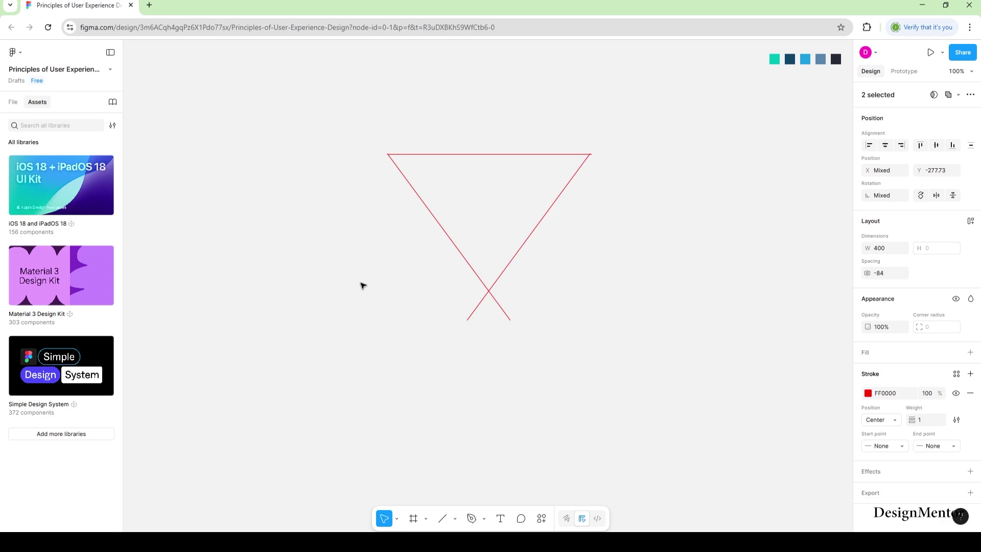
pyautogui.click(362, 285)
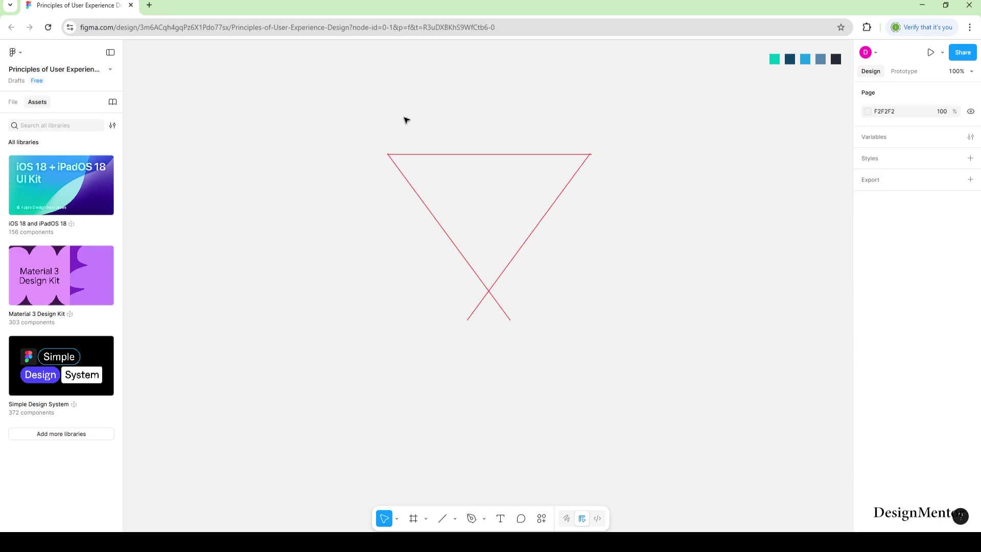
# Group the three red reference lines and lock the group.
pyautogui.moveTo(355, 136); pyautogui.dragTo(593, 334)
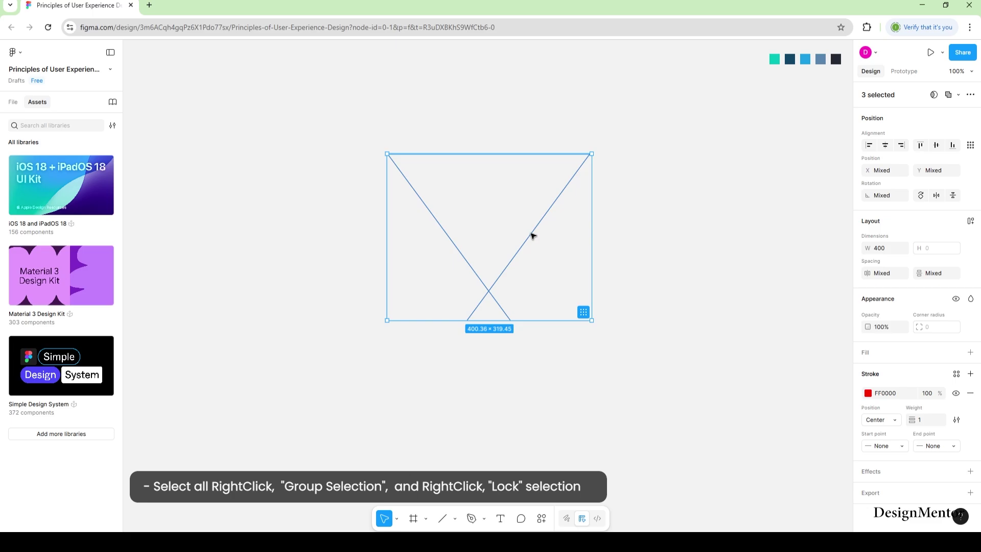
pyautogui.rightClick(531, 235)
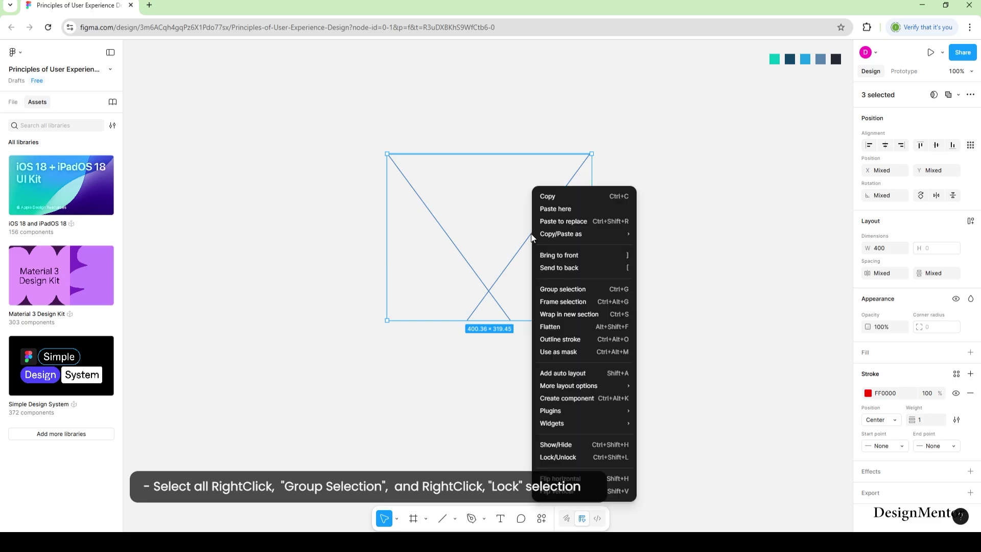
pyautogui.click(571, 292)
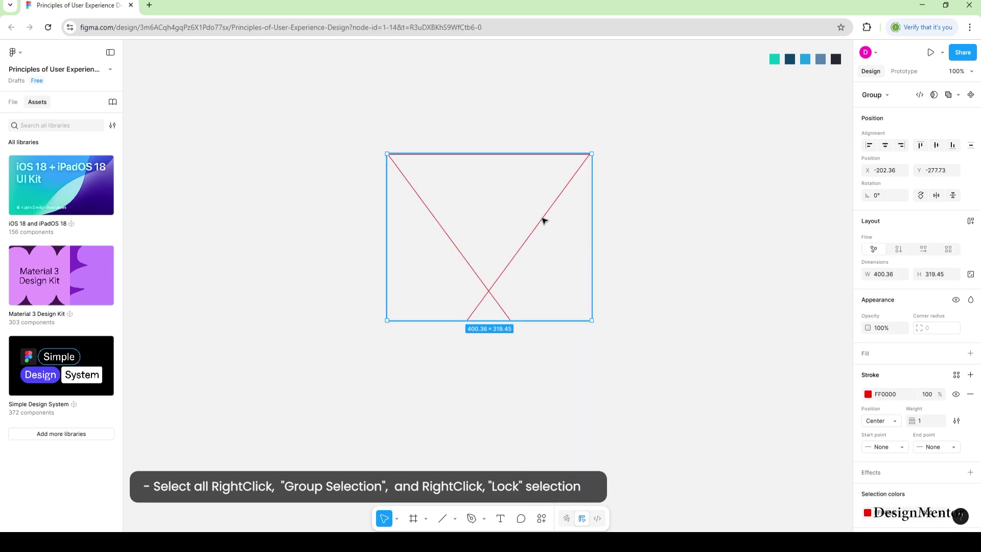
pyautogui.rightClick(543, 219)
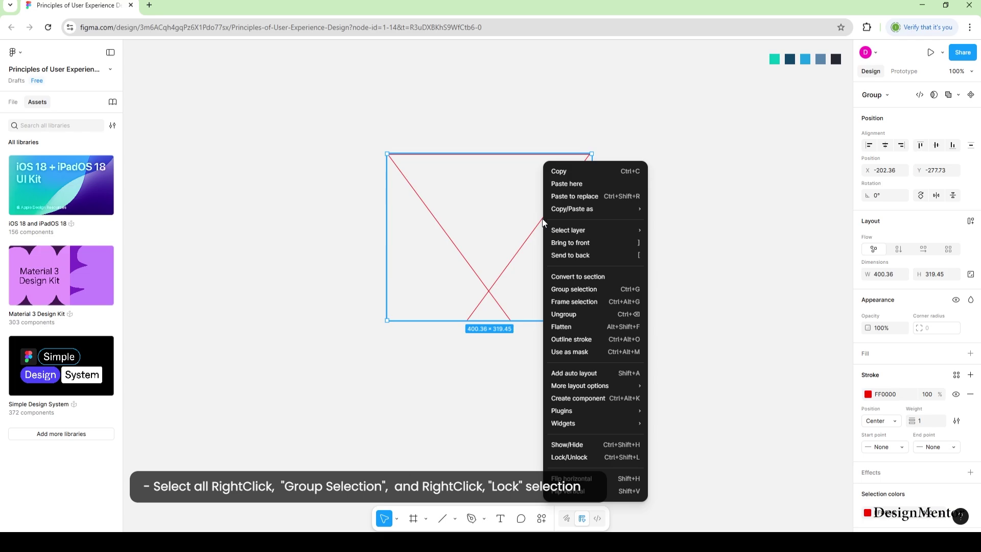
pyautogui.click(584, 456)
pyautogui.click(684, 278)
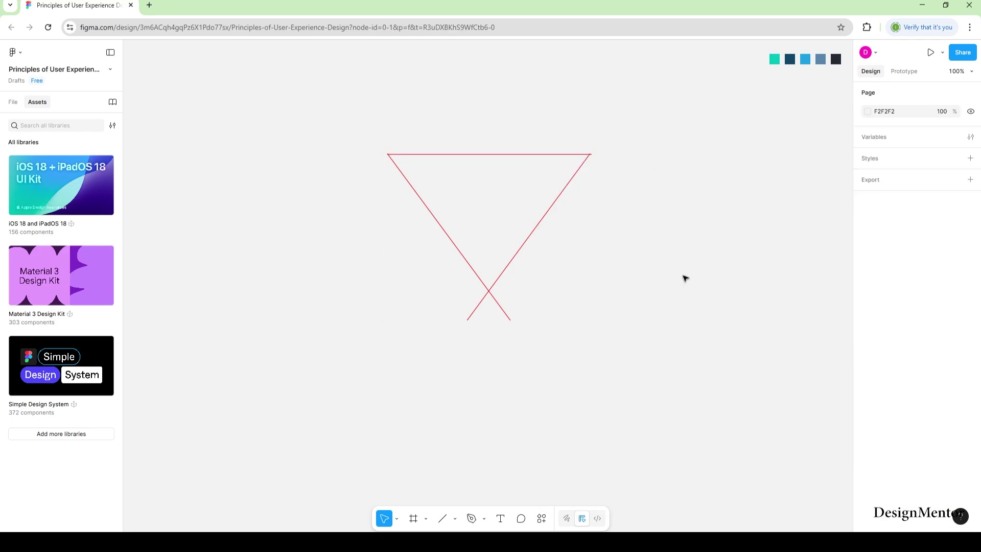
# Add a three-sided polygon over the reference lines, rotate it 180° and enlarge it to about 364 × 364.
pyautogui.click(455, 517)
pyautogui.click(460, 469)
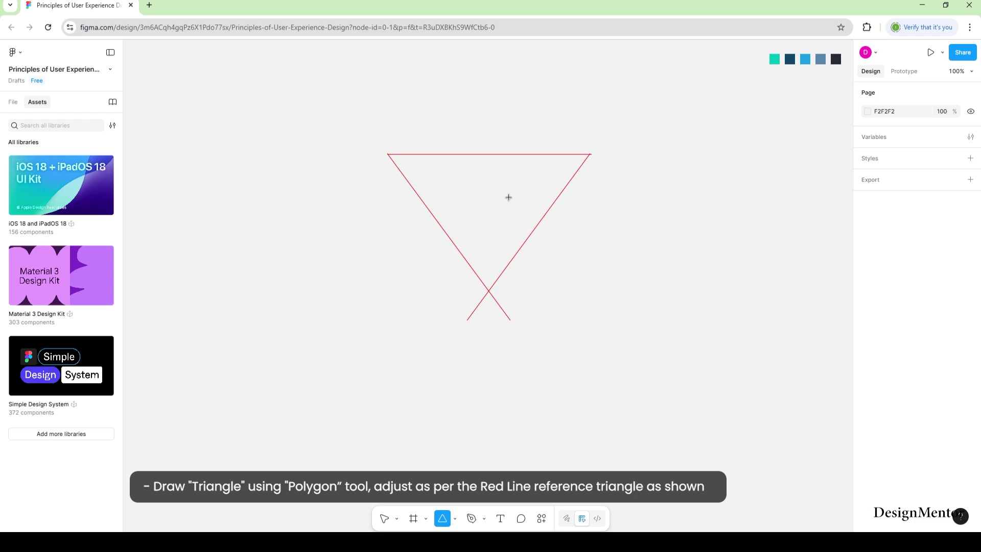
pyautogui.click(486, 203)
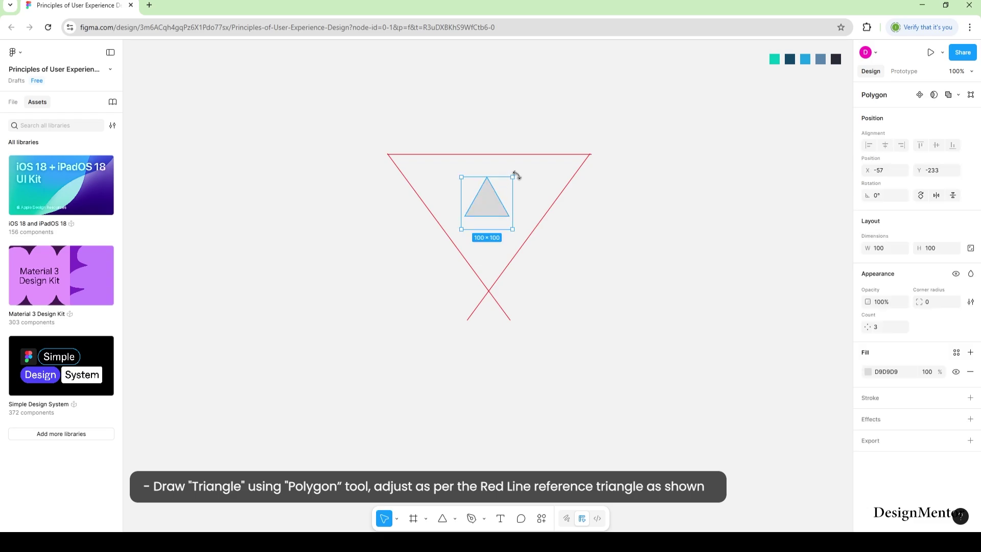
pyautogui.moveTo(516, 175)
pyautogui.mouseDown()
pyautogui.moveTo(517, 234)
pyautogui.moveTo(482, 239)
pyautogui.moveTo(469, 220)
pyautogui.moveTo(522, 242)
pyautogui.moveTo(562, 299)
pyautogui.mouseUp()
pyautogui.click(637, 252)
pyautogui.click(453, 189)
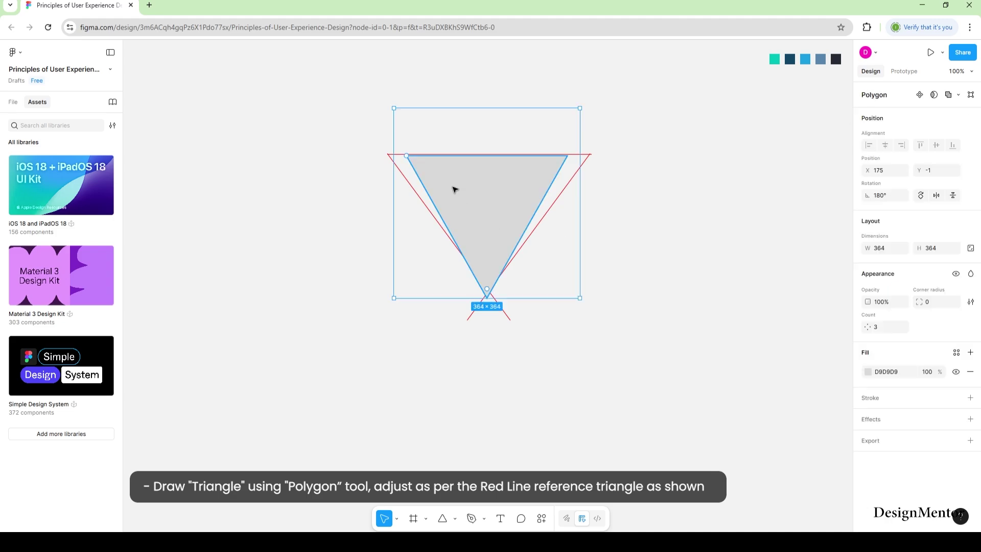
# Reshape the grey triangle by moving its three corner points onto the intersections of the red reference lines.
pyautogui.doubleClick(443, 183)
pyautogui.moveTo(406, 156); pyautogui.dragTo(389, 155)
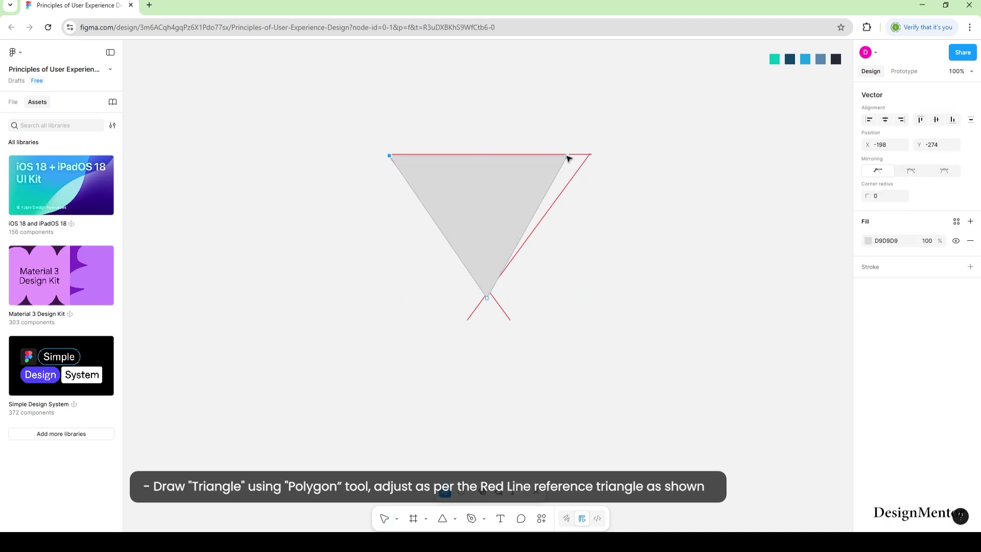
pyautogui.moveTo(567, 155); pyautogui.dragTo(589, 156)
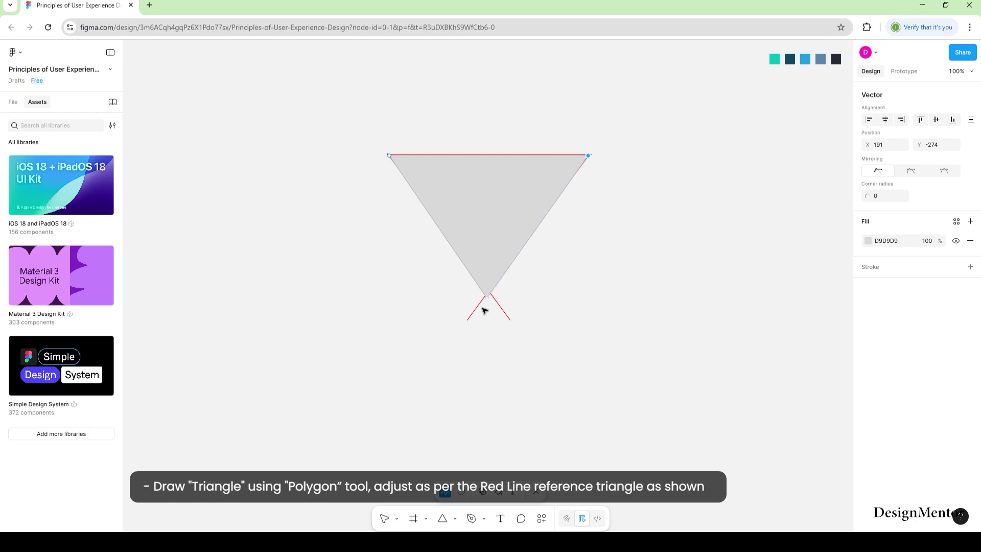
pyautogui.moveTo(488, 296); pyautogui.dragTo(489, 289)
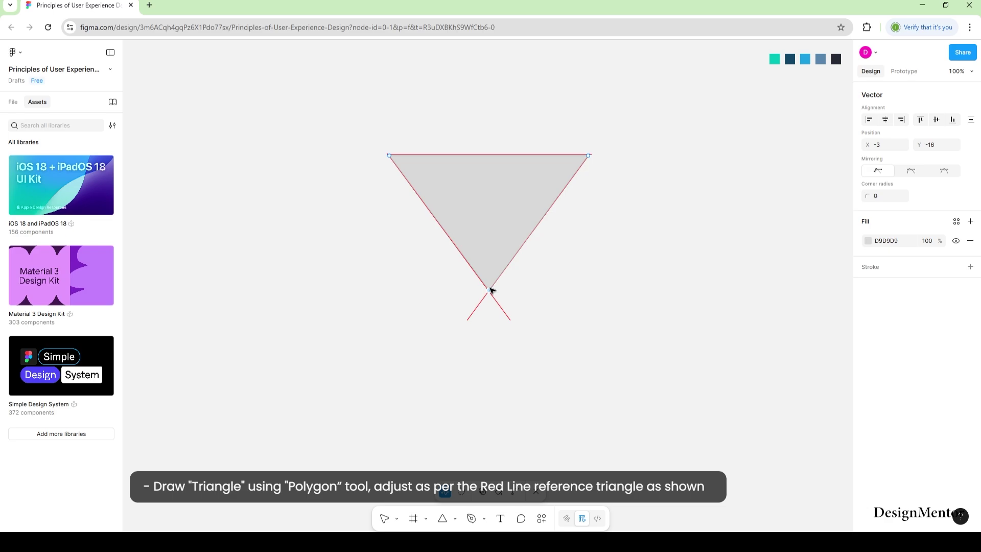
pyautogui.click(617, 256)
# Move the whole grey triangle shape up 110 px, clear of the lower intersection of the reference lines.
pyautogui.click(494, 200)
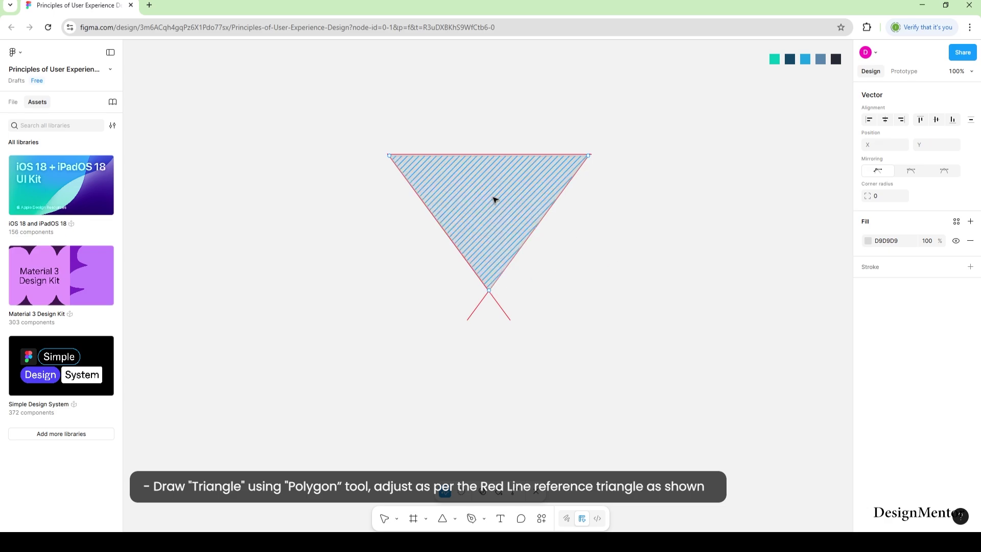
pyautogui.click(589, 252)
pyautogui.click(492, 217)
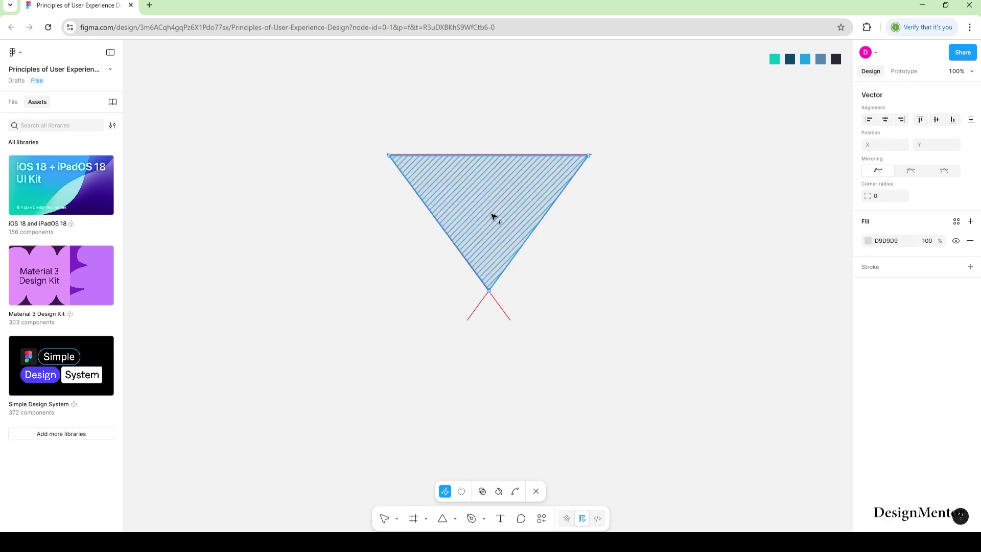
pyautogui.hotkey('shift', 'Up')
pyautogui.hotkey('shift', 'Up')
pyautogui.hotkey('shift', 'Up')
pyautogui.hotkey('shift', 'Up')
pyautogui.hotkey('shift', 'Up')
pyautogui.hotkey('shift', 'Up')
pyautogui.hotkey('shift', 'Up')
pyautogui.hotkey('shift', 'Up')
pyautogui.hotkey('shift', 'Up')
pyautogui.hotkey('shift', 'Up')
pyautogui.hotkey('shift', 'Up')
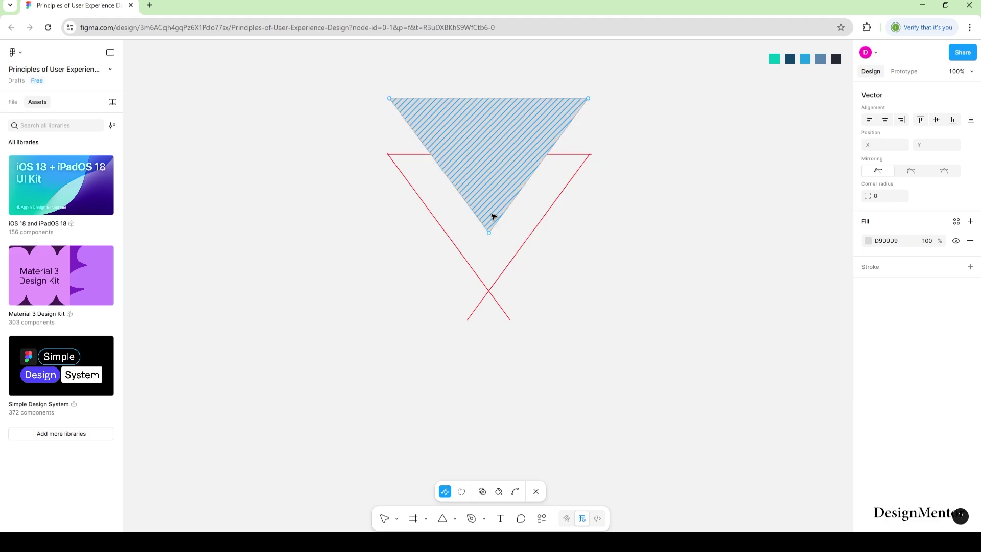
pyautogui.click(744, 267)
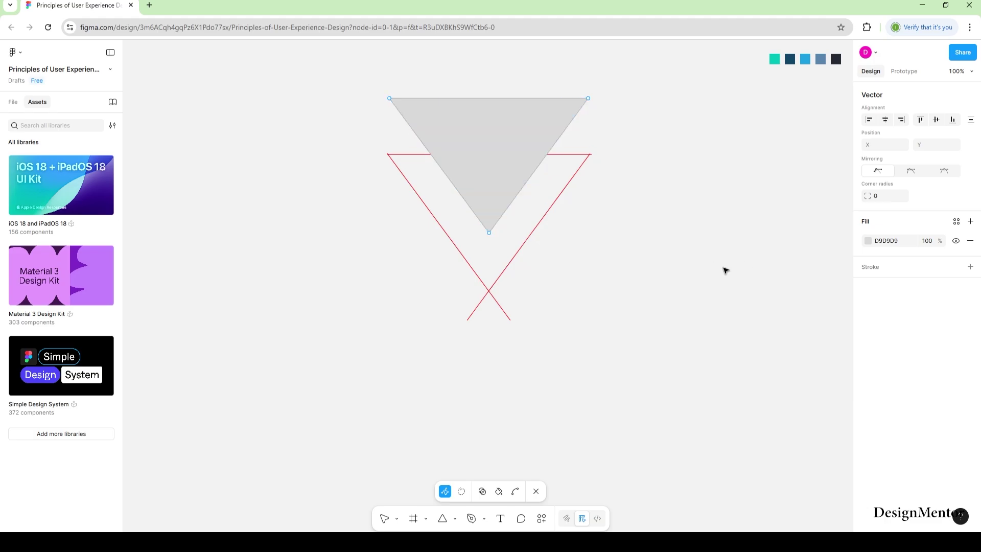
# Unlock and delete the red reference line group, then select the grey triangle.
pyautogui.rightClick(488, 293)
pyautogui.click(516, 455)
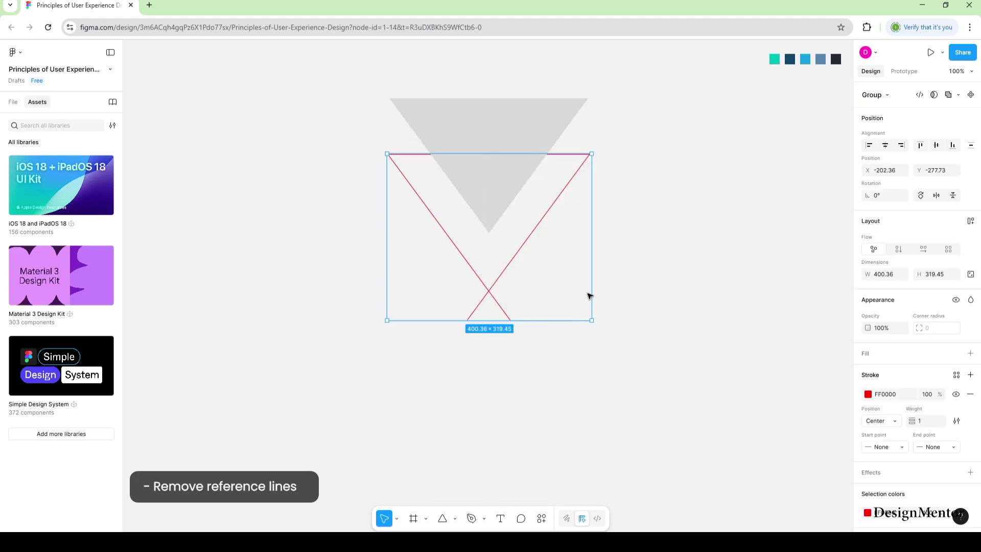
pyautogui.click(570, 364)
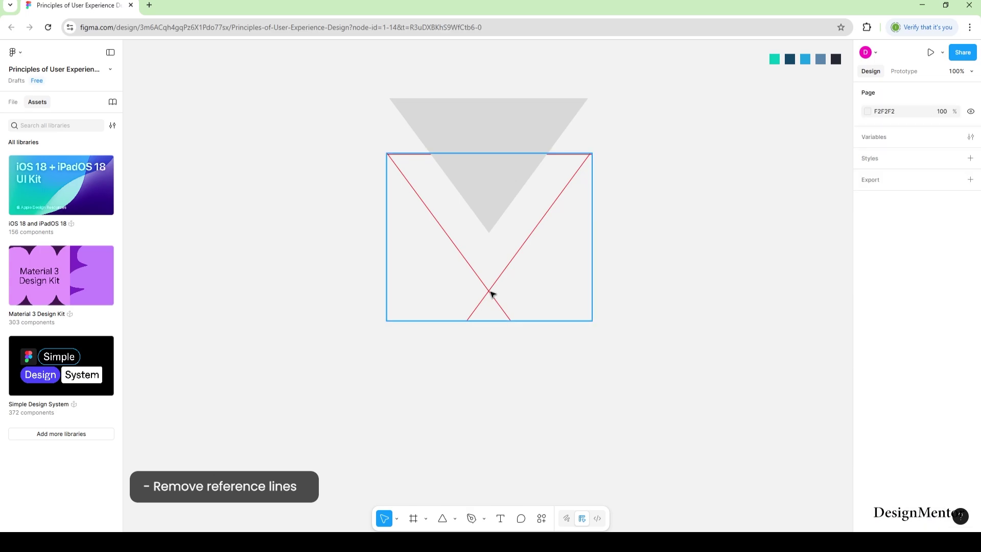
pyautogui.click(490, 292)
pyautogui.press('Delete')
pyautogui.click(486, 170)
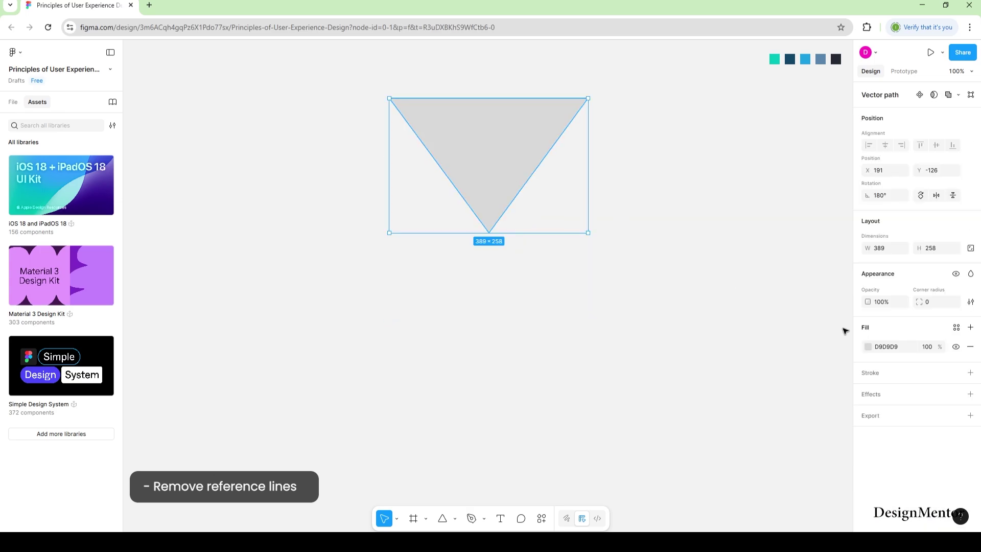
# Flatten the grey inverted triangle into a plain vector shape.
pyautogui.rightClick(503, 128)
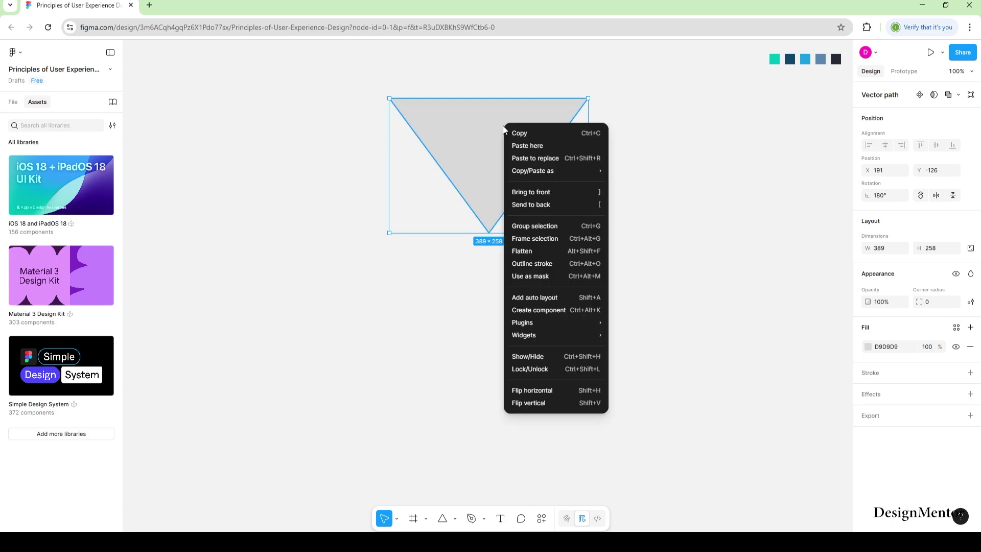
pyautogui.click(526, 250)
pyautogui.click(641, 137)
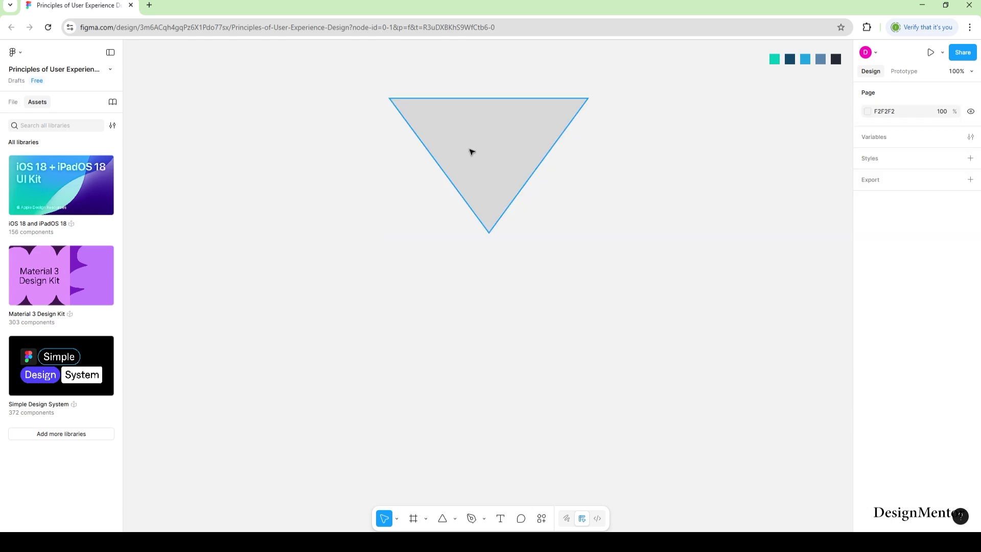
# Round the flattened grey triangle's corners with a corner radius of 20.
pyautogui.click(471, 152)
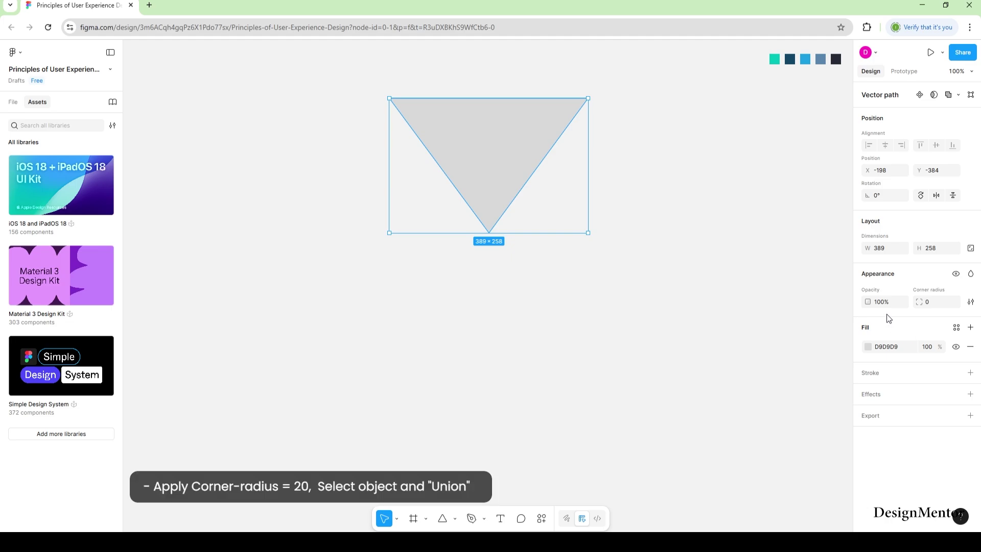
pyautogui.click(931, 303)
pyautogui.write('20')
pyautogui.press('Return')
pyautogui.click(672, 230)
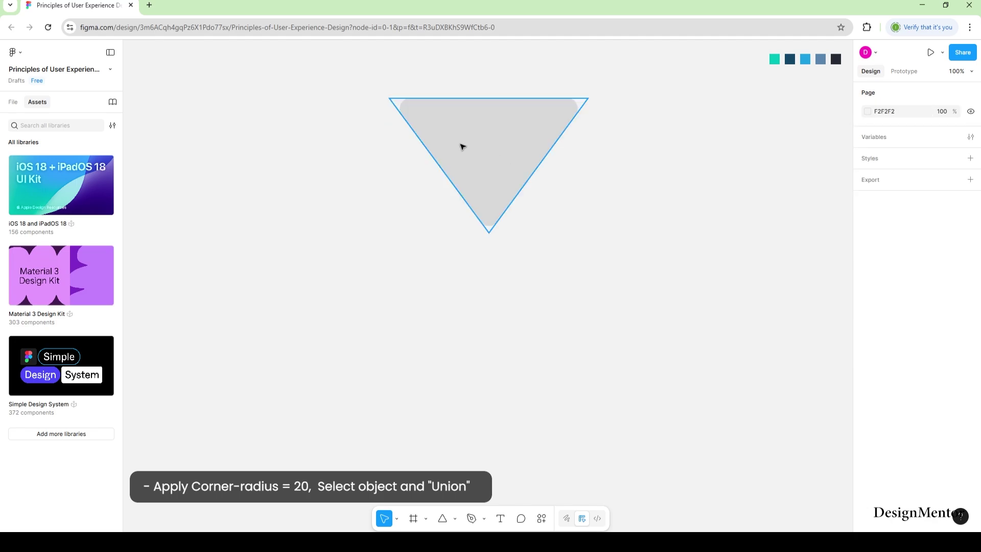
pyautogui.click(494, 148)
pyautogui.click(713, 246)
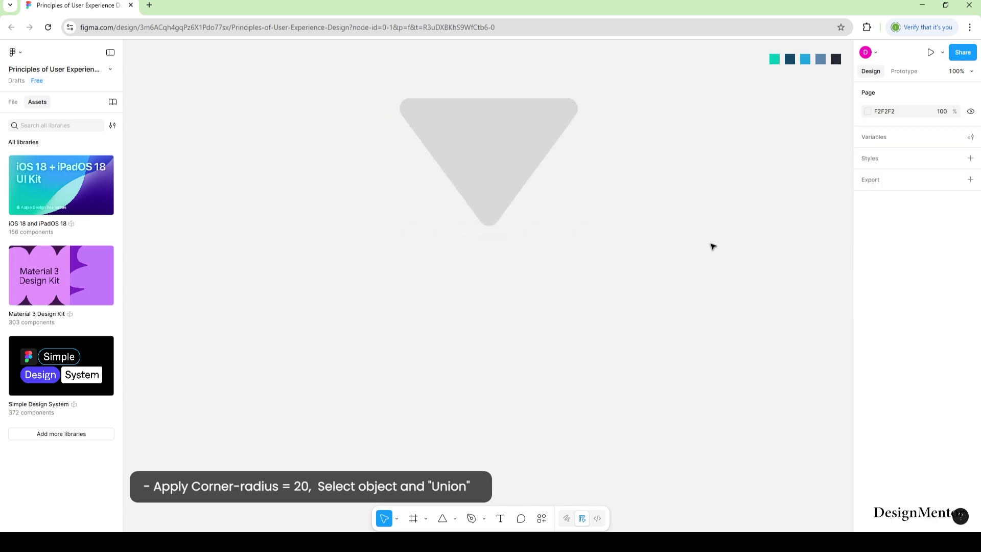
pyautogui.click(484, 154)
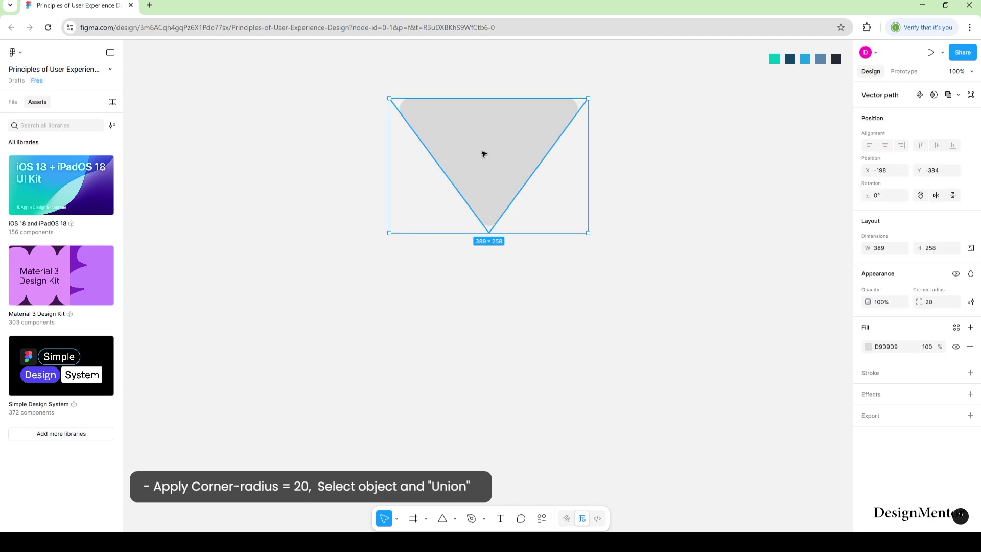
pyautogui.click(678, 155)
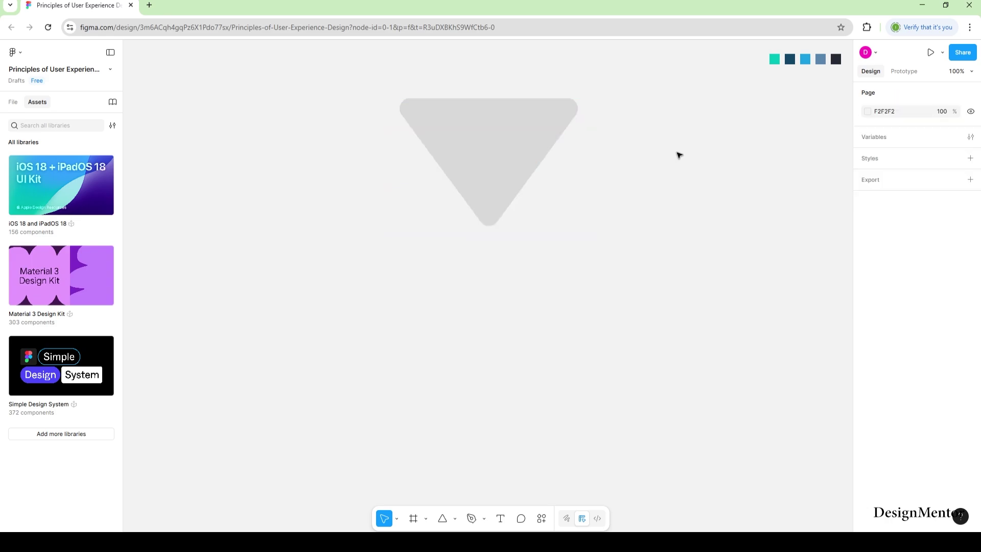
# Apply the Union operation to the rounded grey triangle.
pyautogui.click(514, 152)
pyautogui.click(947, 94)
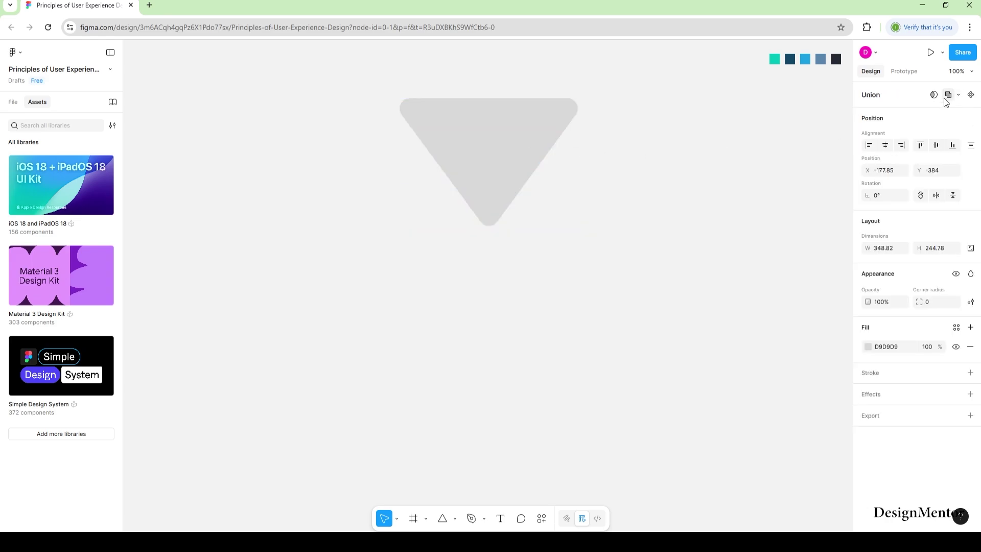
pyautogui.click(702, 152)
pyautogui.click(517, 143)
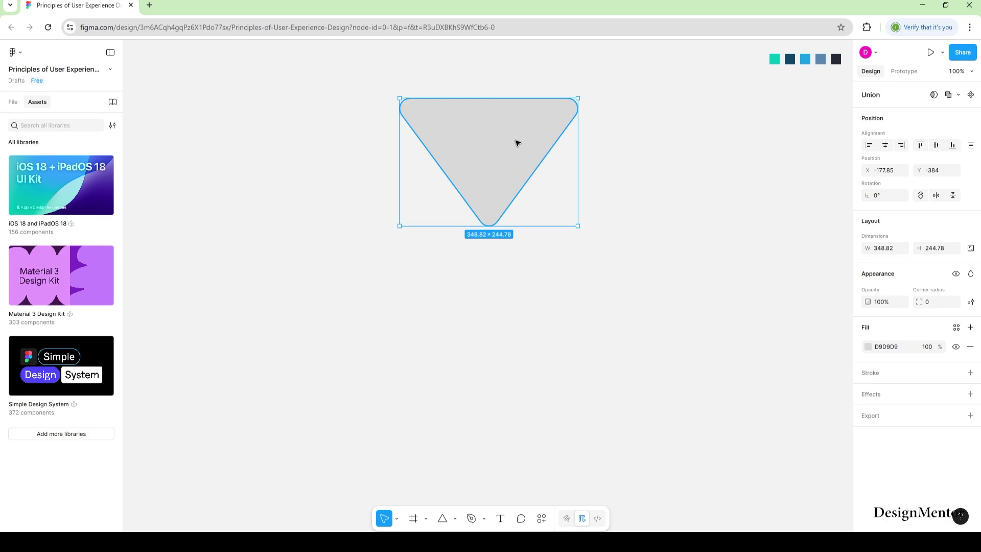
pyautogui.click(660, 192)
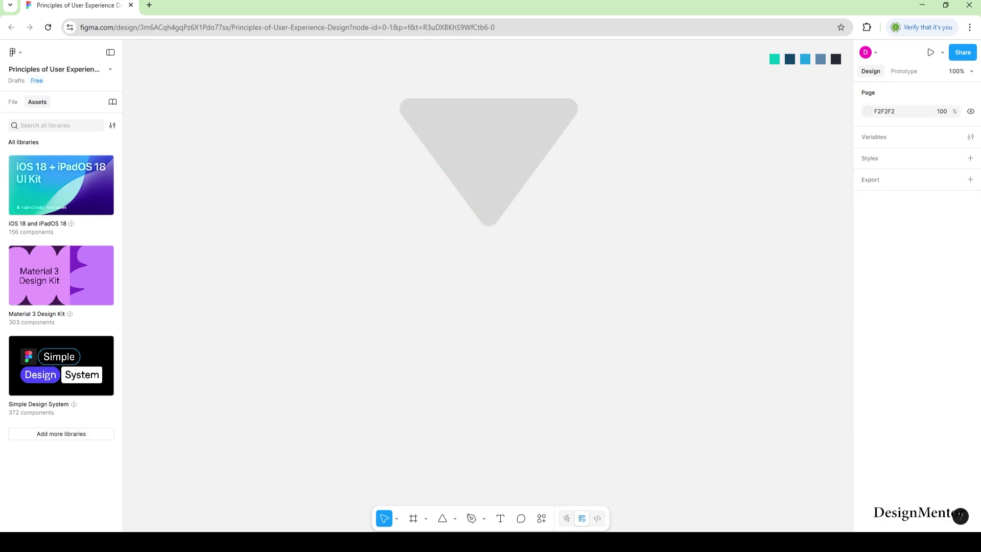
# Switch to Draw mode, apply a radial repeat to the rounded triangle and set its count to 5.
pyautogui.click(566, 519)
pyautogui.click(509, 148)
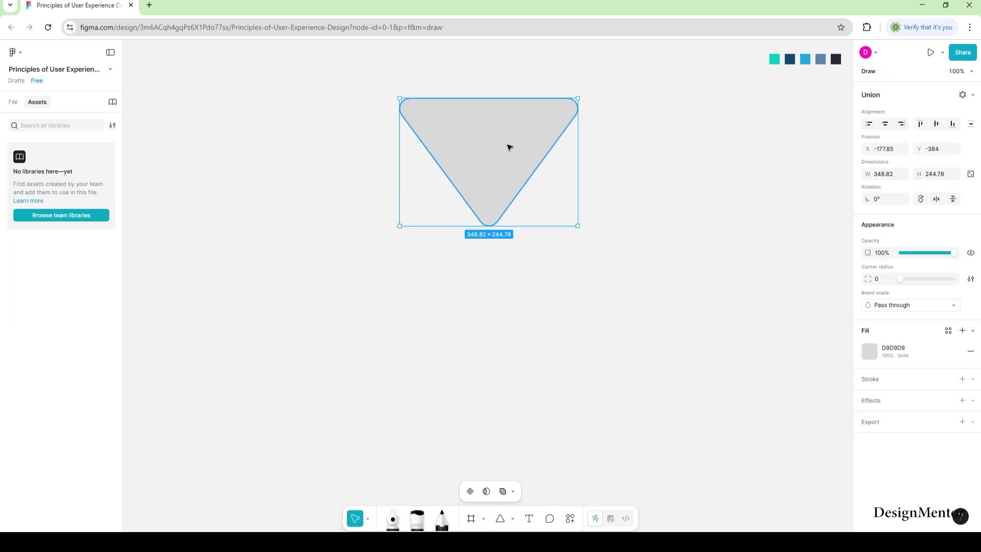
pyautogui.click(963, 95)
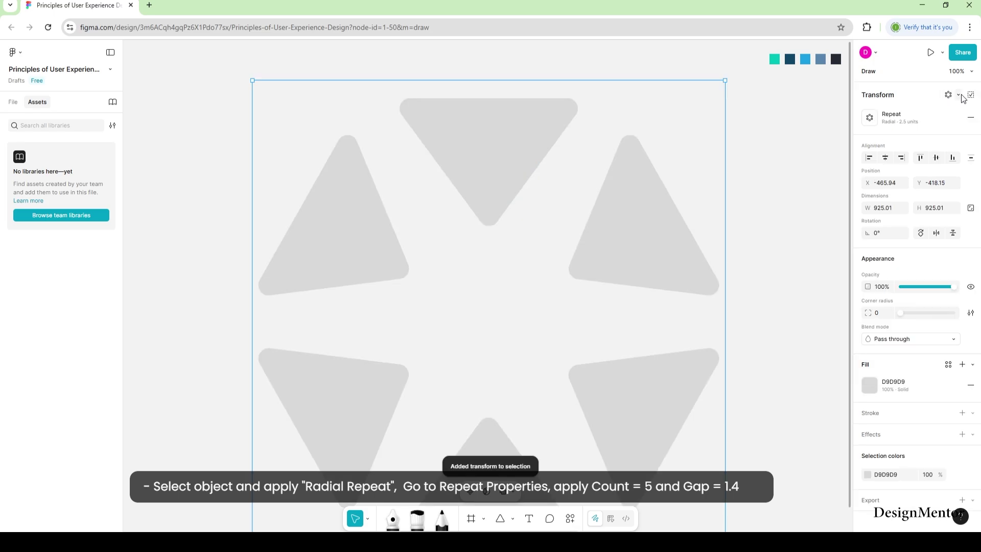
pyautogui.click(889, 119)
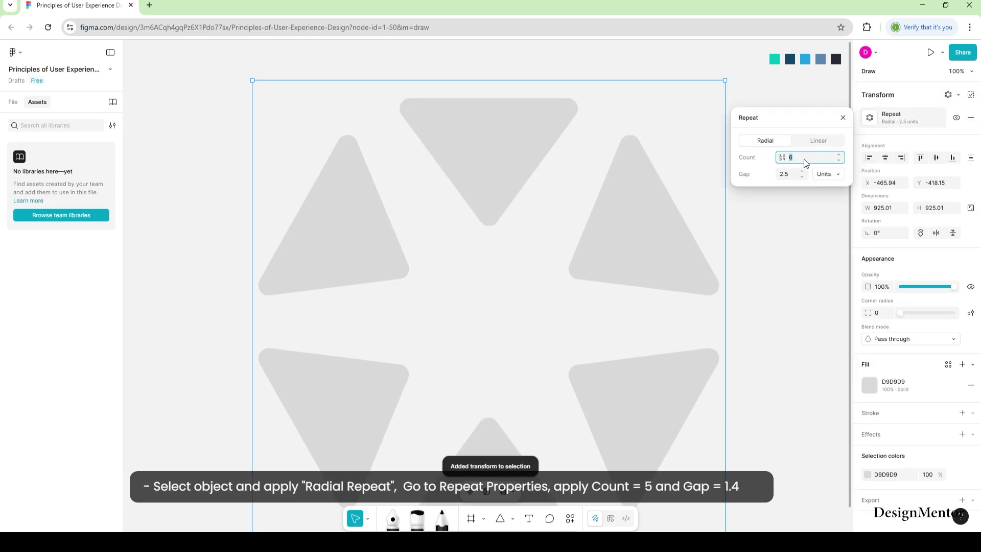
pyautogui.press('Return')
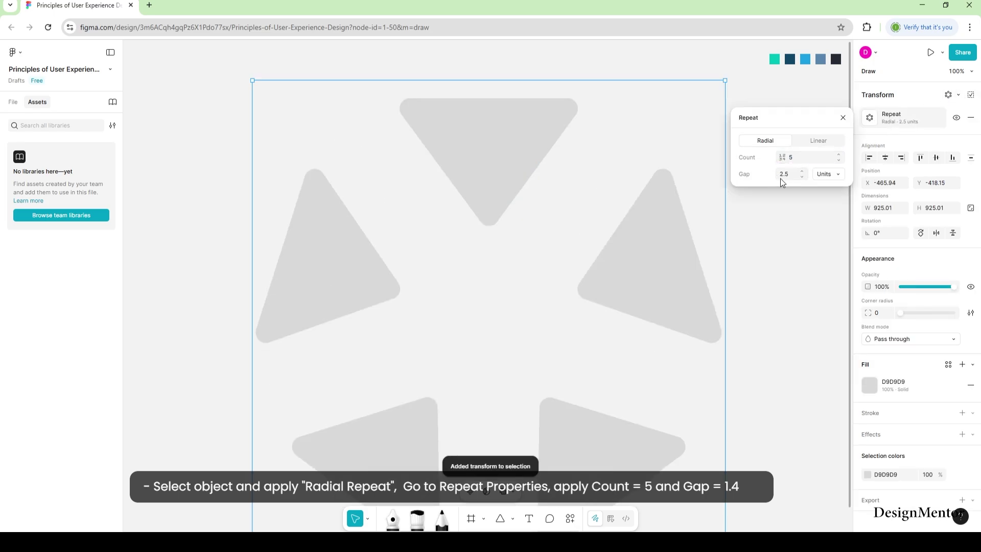
# Set the radial repeat's gap to 1.4 units.
pyautogui.click(784, 176)
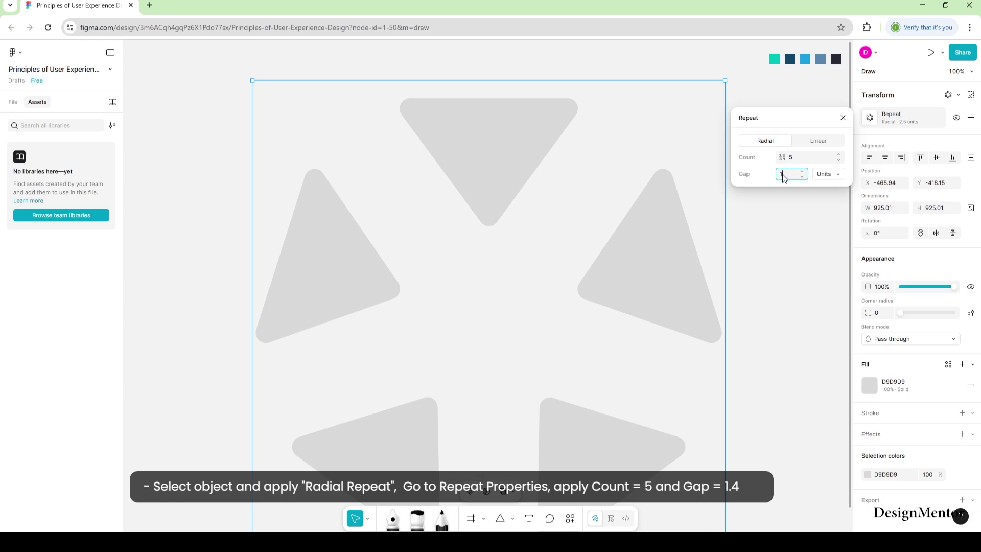
pyautogui.press('Return')
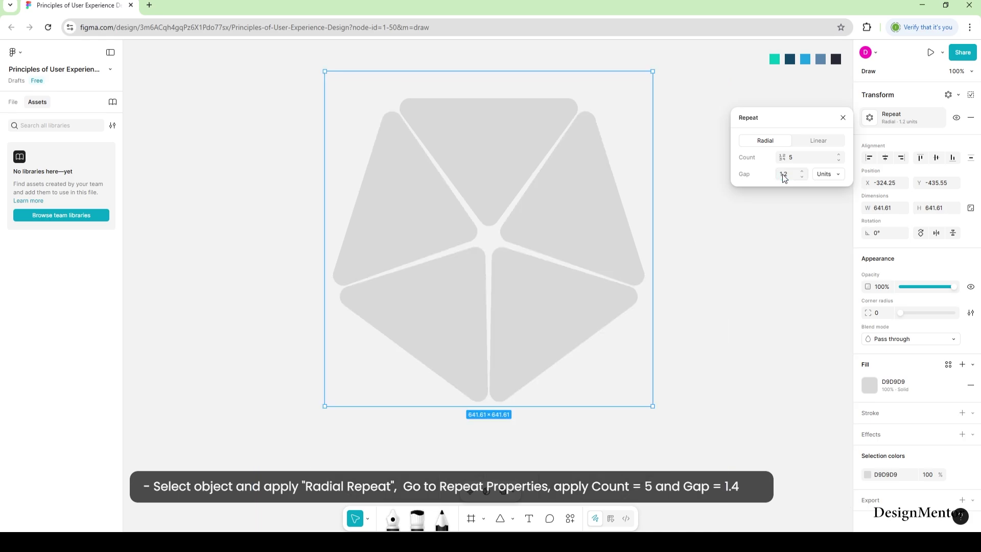
pyautogui.click(784, 175)
pyautogui.press('Return')
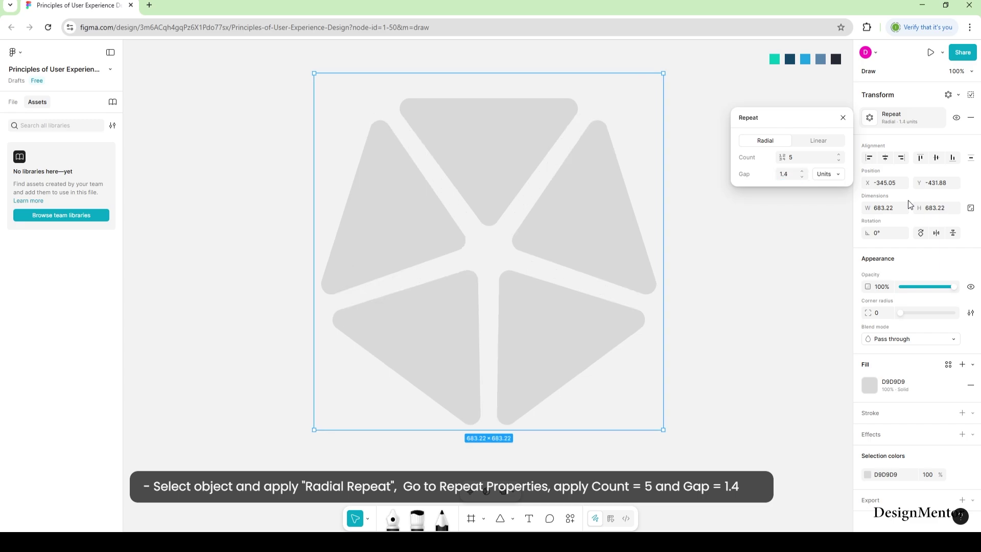
# Enlarge the radial repeat to about 792 × 792 and reposition it at about X -401, Y -481.
pyautogui.click(750, 293)
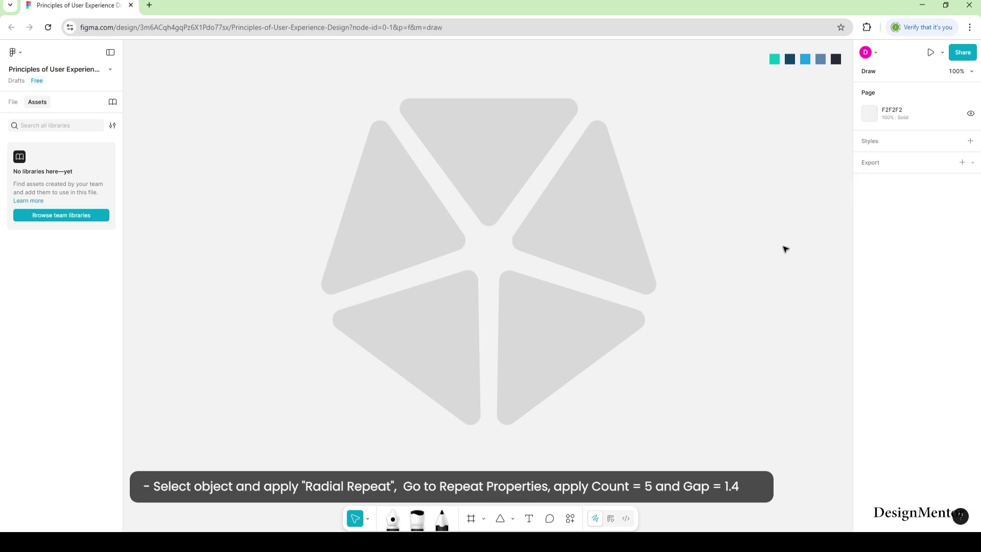
pyautogui.click(565, 219)
pyautogui.moveTo(664, 432); pyautogui.dragTo(692, 460)
pyautogui.moveTo(622, 251)
pyautogui.mouseDown()
pyautogui.moveTo(607, 256)
pyautogui.moveTo(622, 254)
pyautogui.mouseUp()
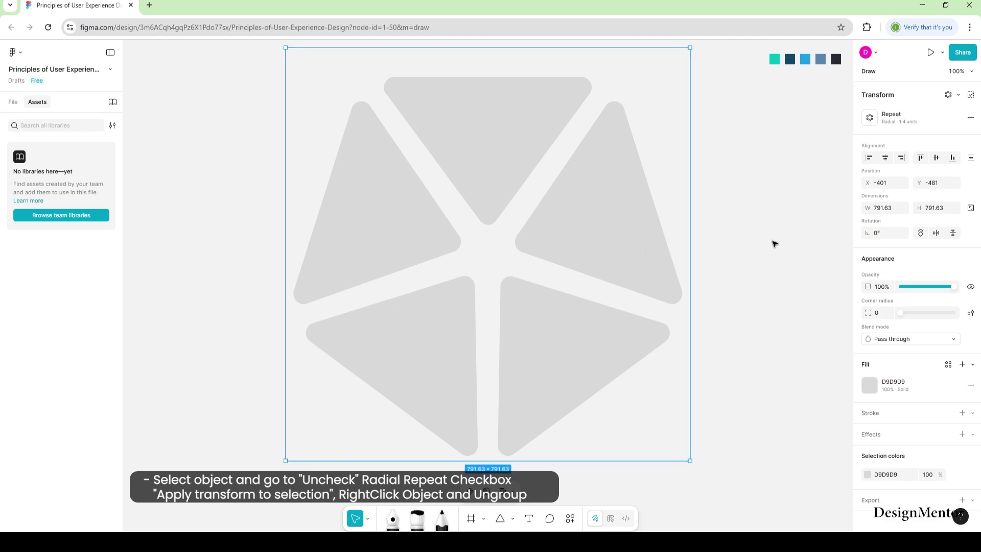
# Apply the repeat transform to the selection and ungroup it into five separate triangles.
pyautogui.rightClick(583, 216)
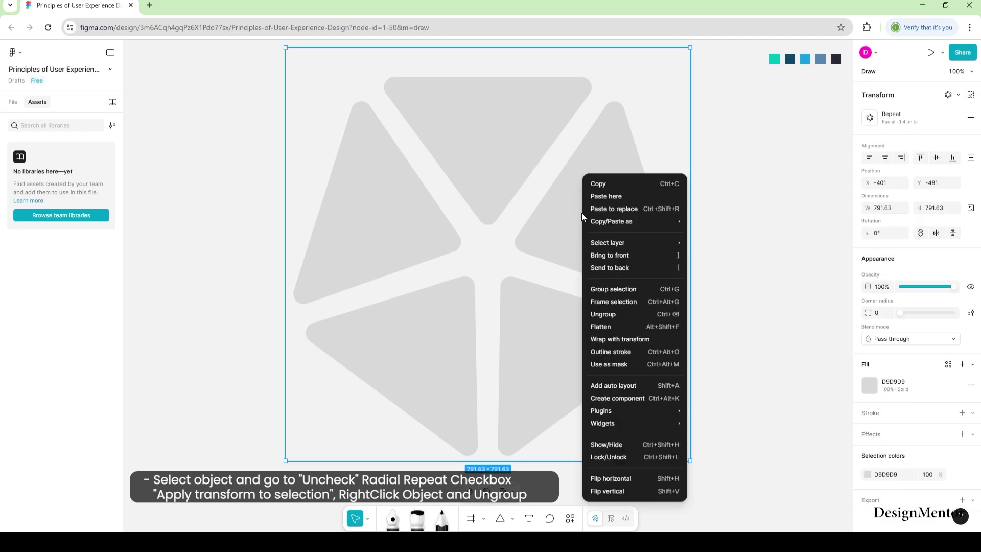
pyautogui.click(729, 184)
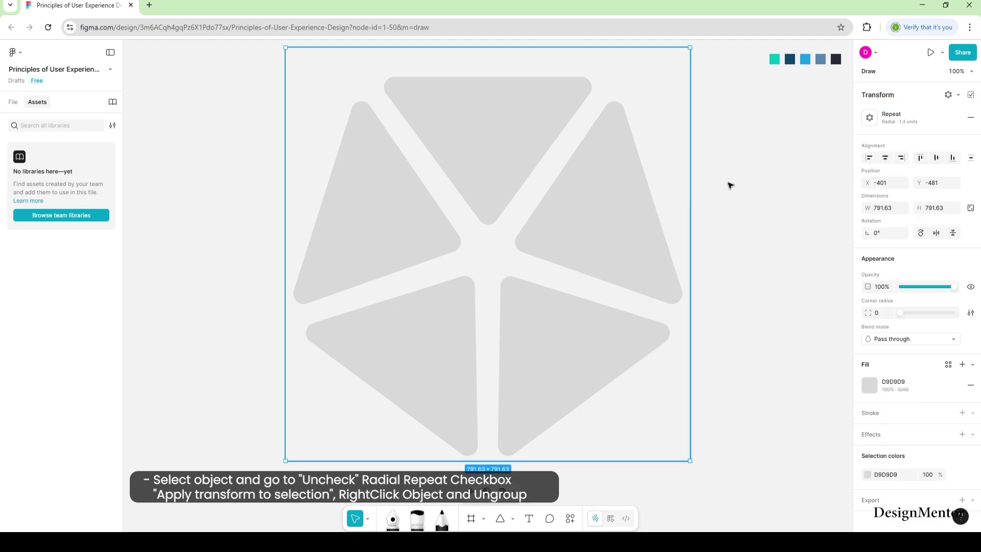
pyautogui.click(971, 96)
pyautogui.rightClick(608, 178)
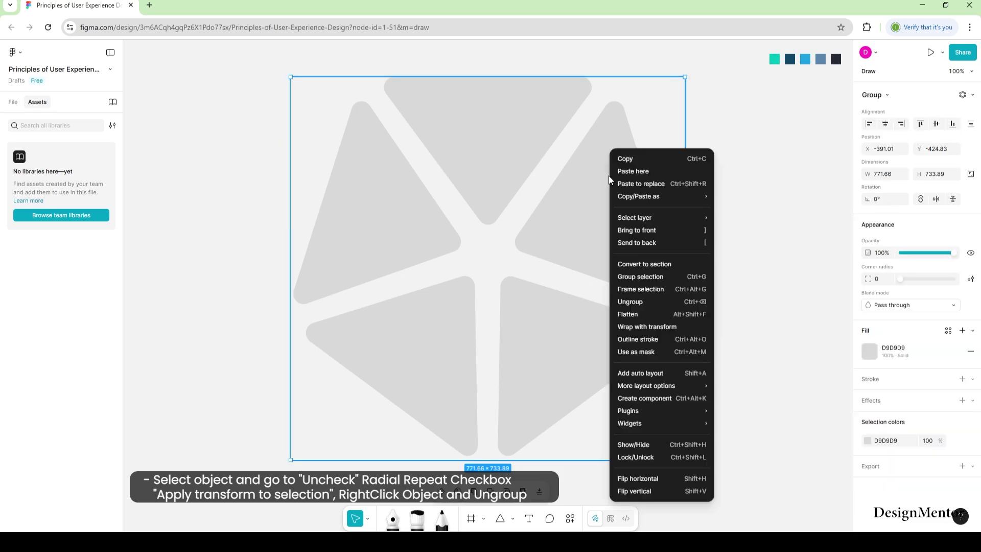
pyautogui.click(756, 197)
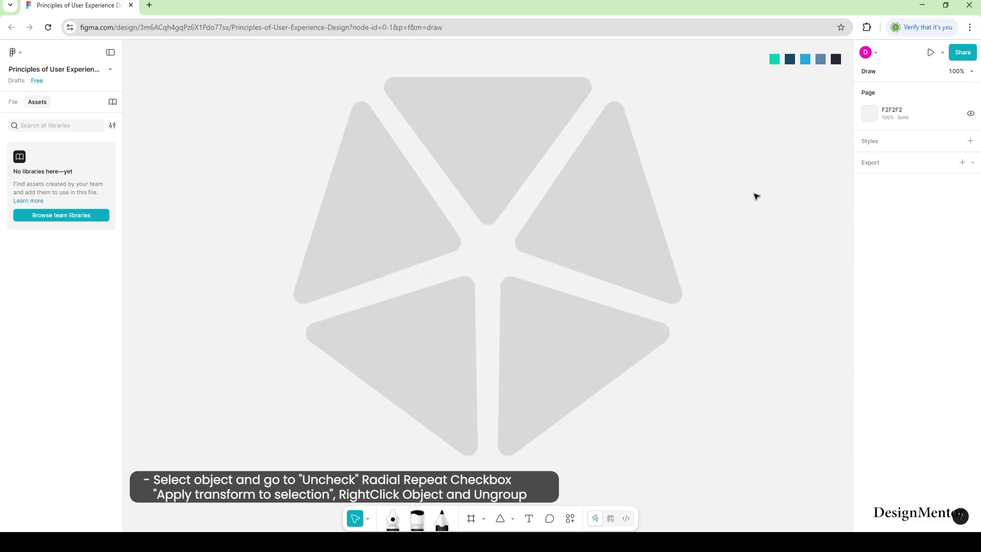
# Use the eyedropper to fill the top triangle with teal swatch 00C2B7 and the upper-right triangle with navy swatch 114769.
pyautogui.click(519, 137)
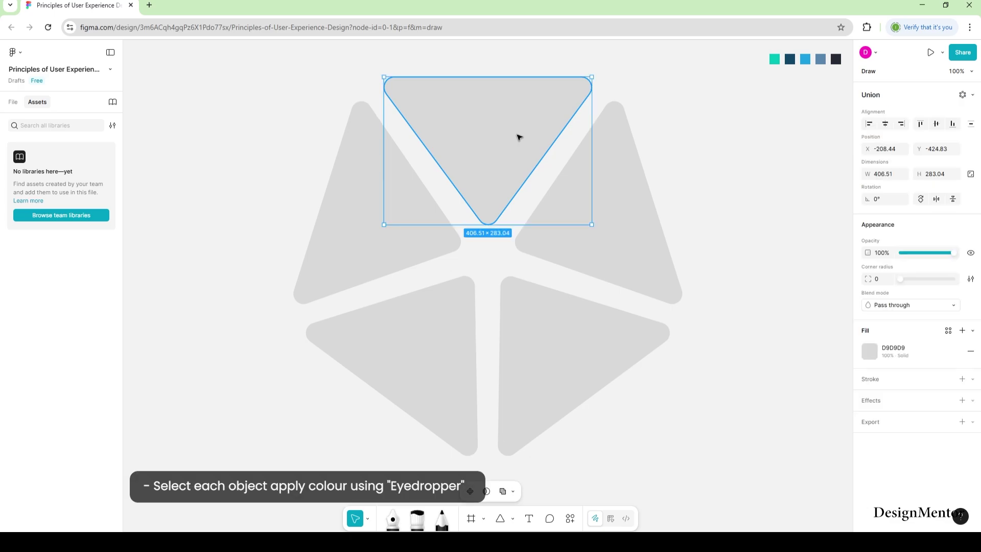
pyautogui.press('i')
pyautogui.click(774, 60)
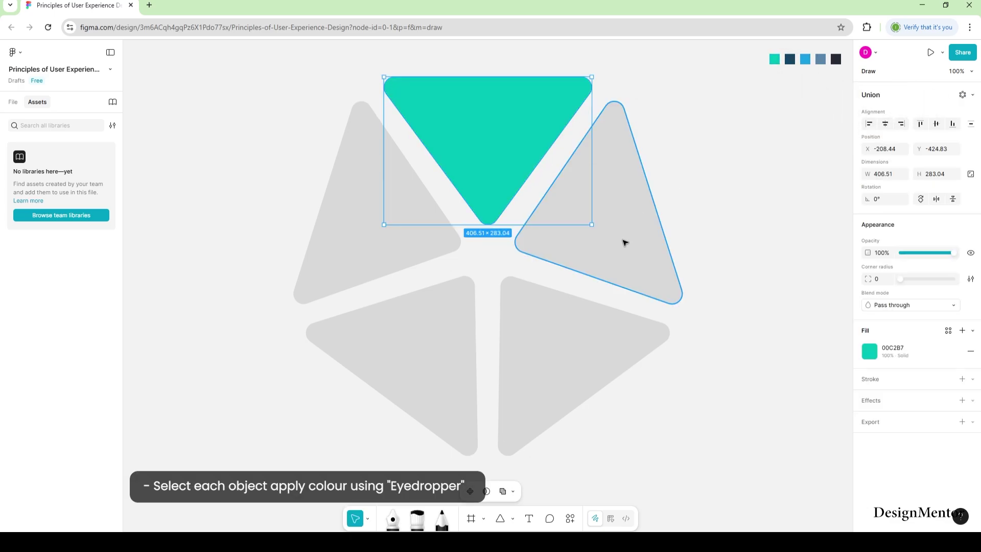
pyautogui.click(624, 242)
pyautogui.press('i')
pyautogui.click(789, 59)
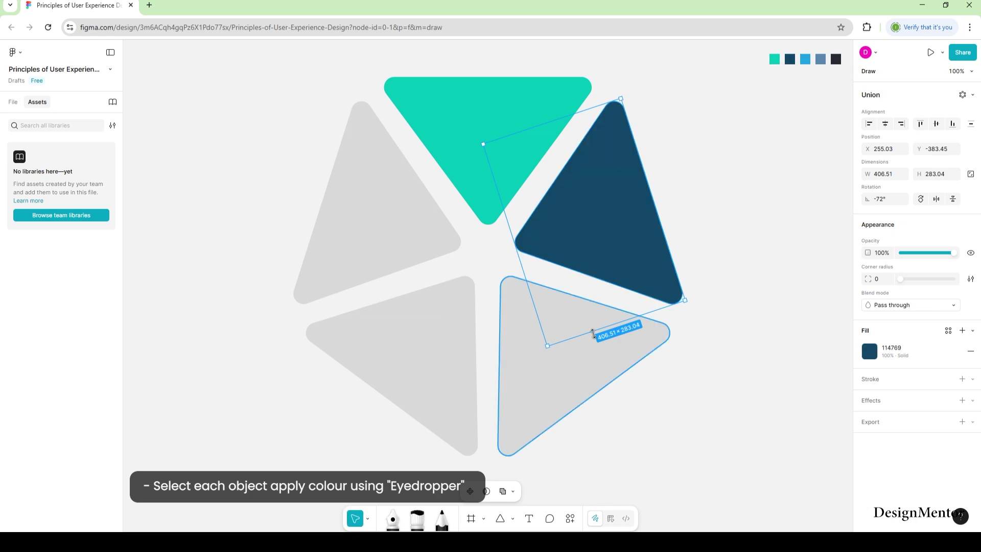
# Use the eyedropper to fill the lower-right triangle with light blue swatch 1CA0E2 and the lower-left one with grey-blue swatch 5A86AD.
pyautogui.click(584, 369)
pyautogui.press('i')
pyautogui.click(805, 59)
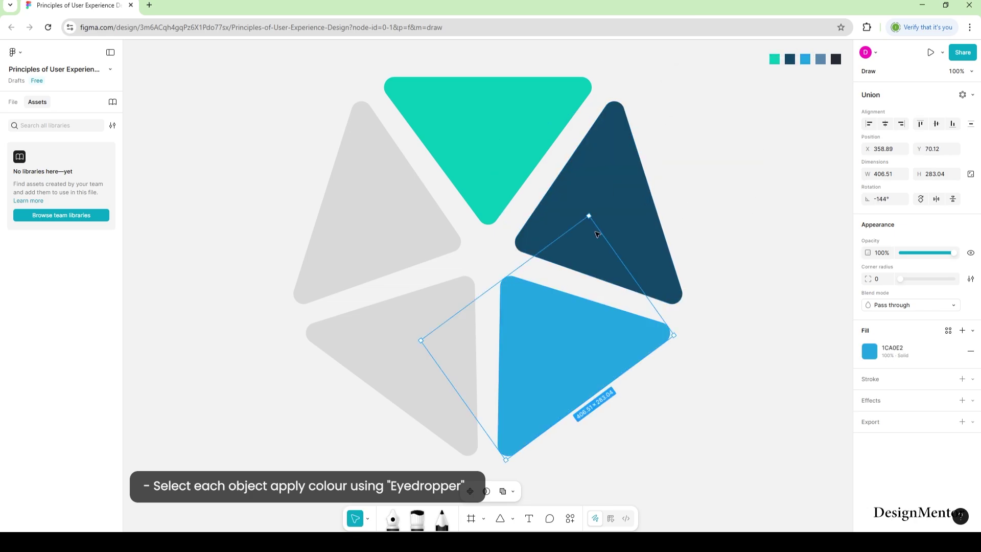
pyautogui.click(397, 339)
pyautogui.press('i')
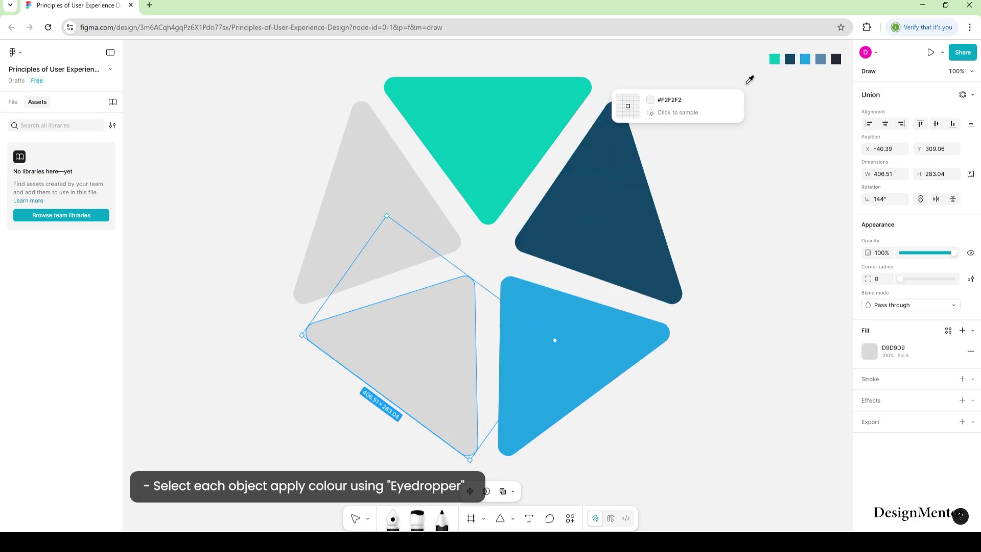
pyautogui.click(821, 59)
# Use the eyedropper to fill the upper-left triangle with dark swatch 262A35, then deselect it.
pyautogui.click(381, 197)
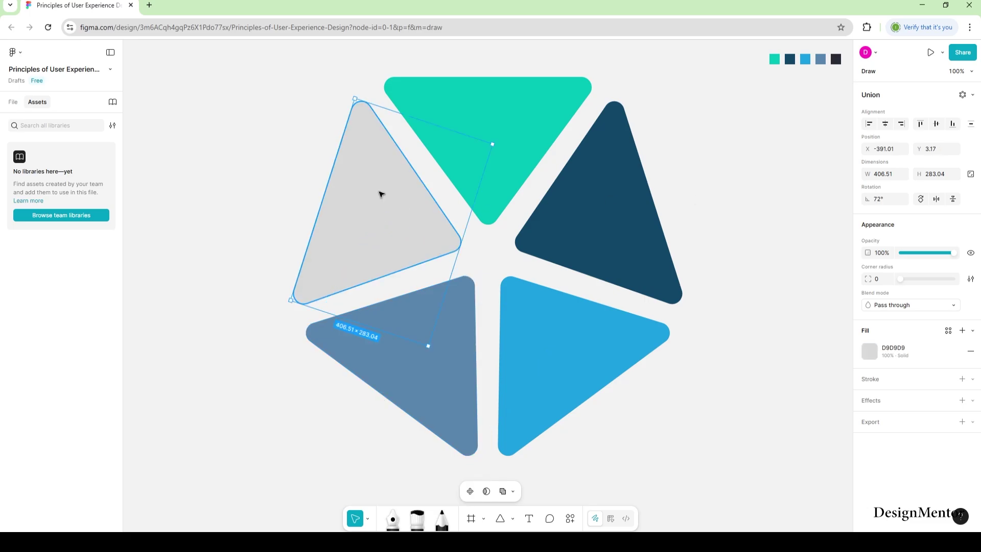
pyautogui.press('i')
pyautogui.click(836, 60)
pyautogui.press('Escape')
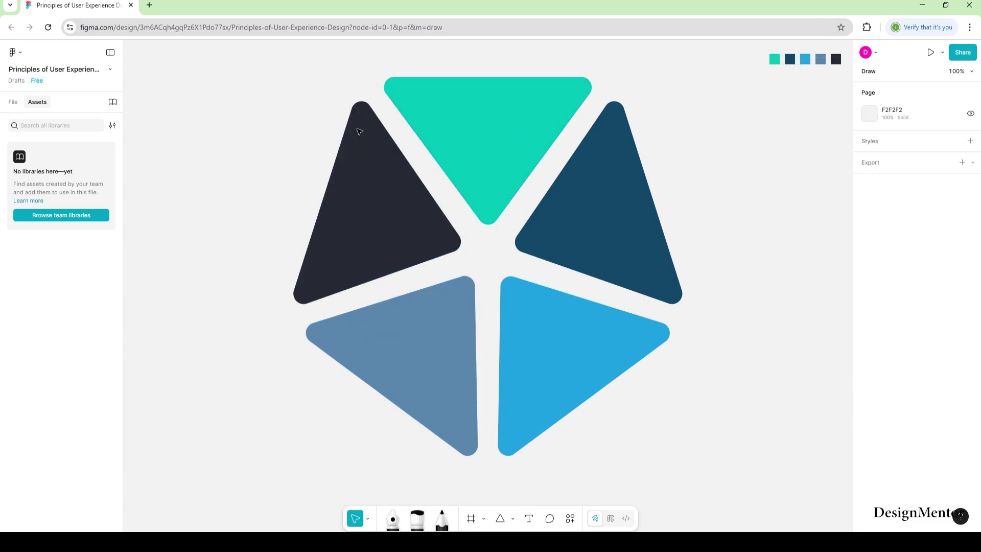
# Group all five coloured triangles and rotate the group about 35.55° so one triangle sits centred at the bottom.
pyautogui.moveTo(303, 136); pyautogui.dragTo(659, 339)
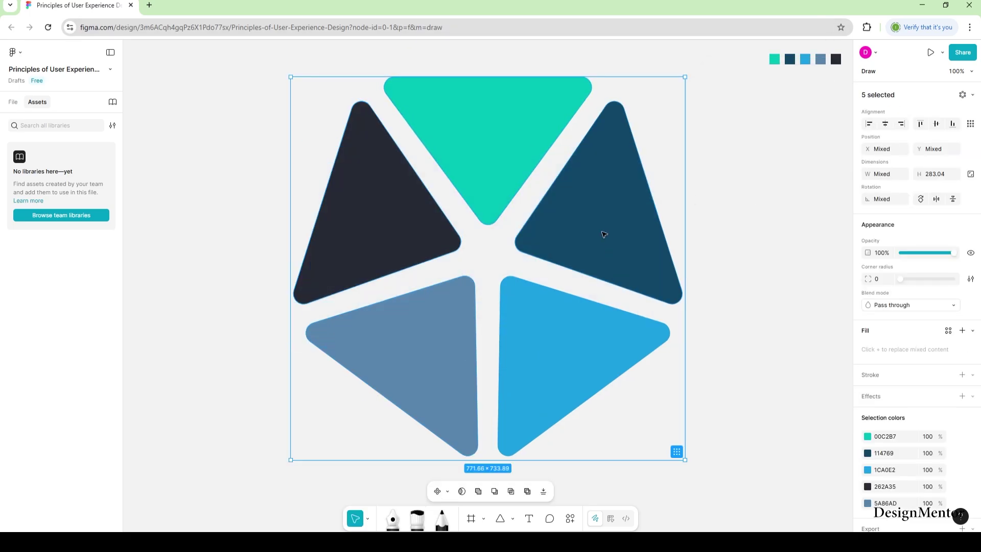
pyautogui.rightClick(601, 232)
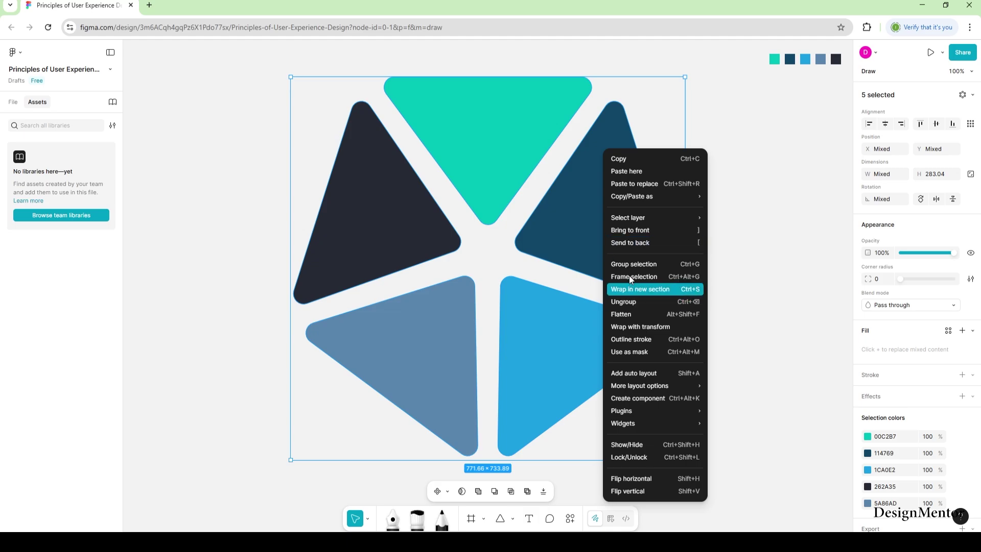
pyautogui.hotkey('ctrl', 'g')
pyautogui.moveTo(685, 465); pyautogui.dragTo(705, 298)
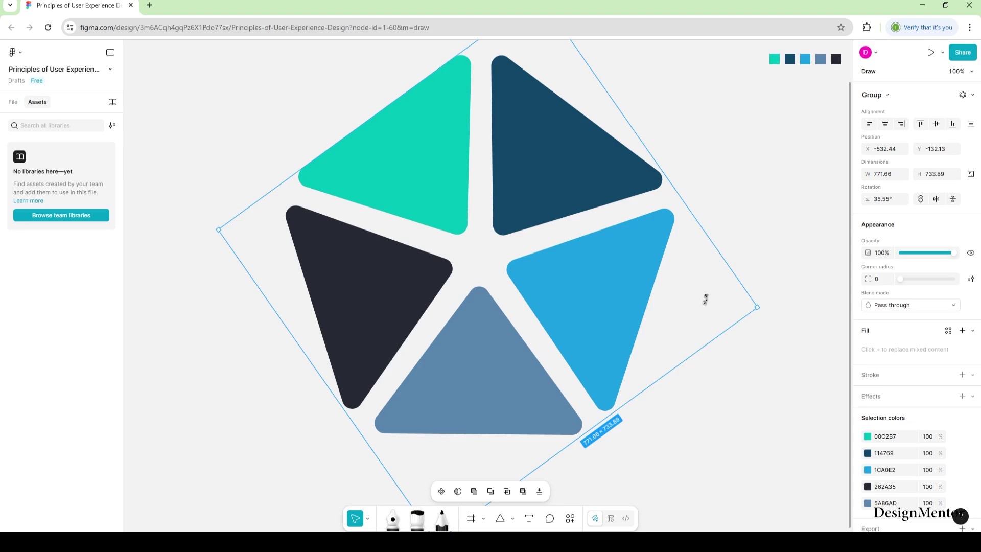
pyautogui.press('Escape')
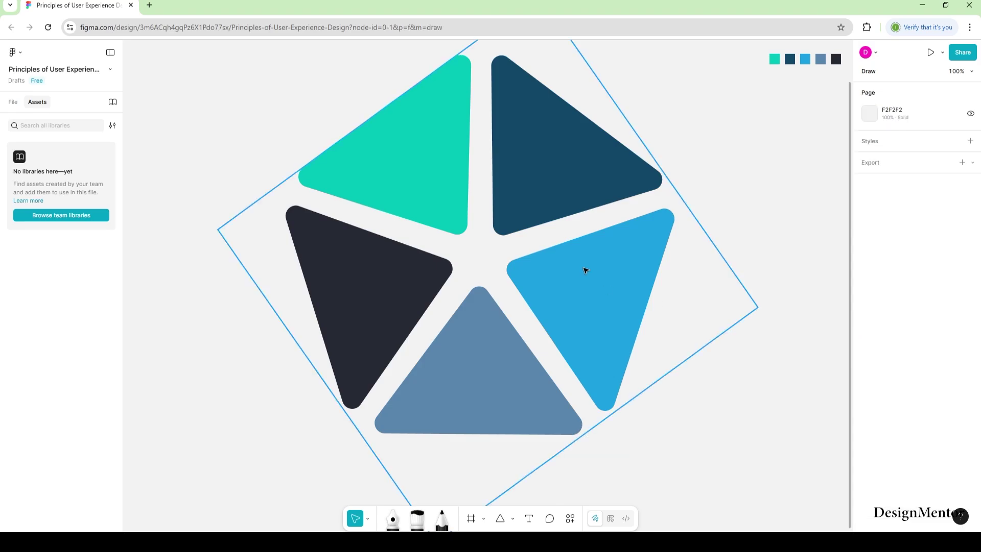
# Ungroup the rotated arrangement so that each of the five triangles can be edited individually.
pyautogui.rightClick(589, 286)
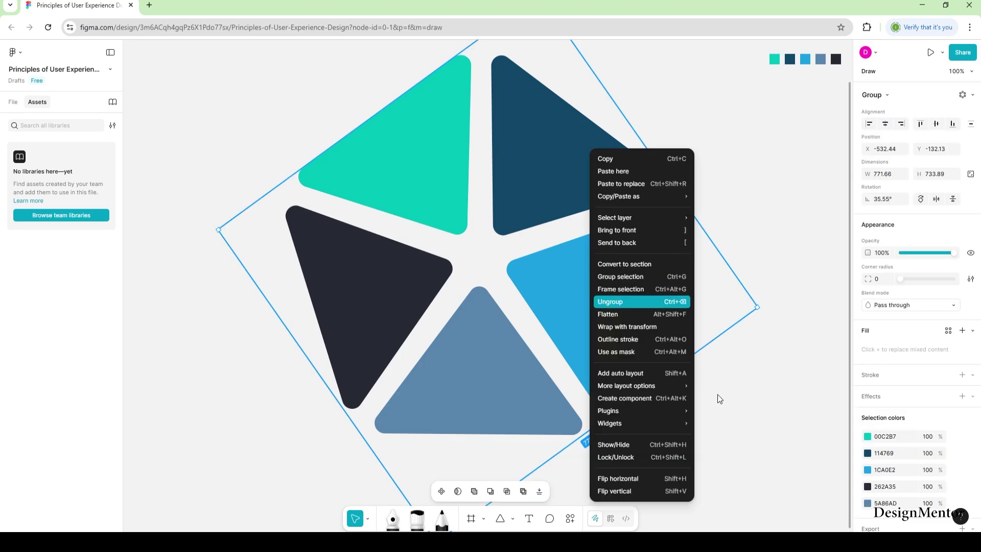
pyautogui.click(741, 400)
pyautogui.click(560, 168)
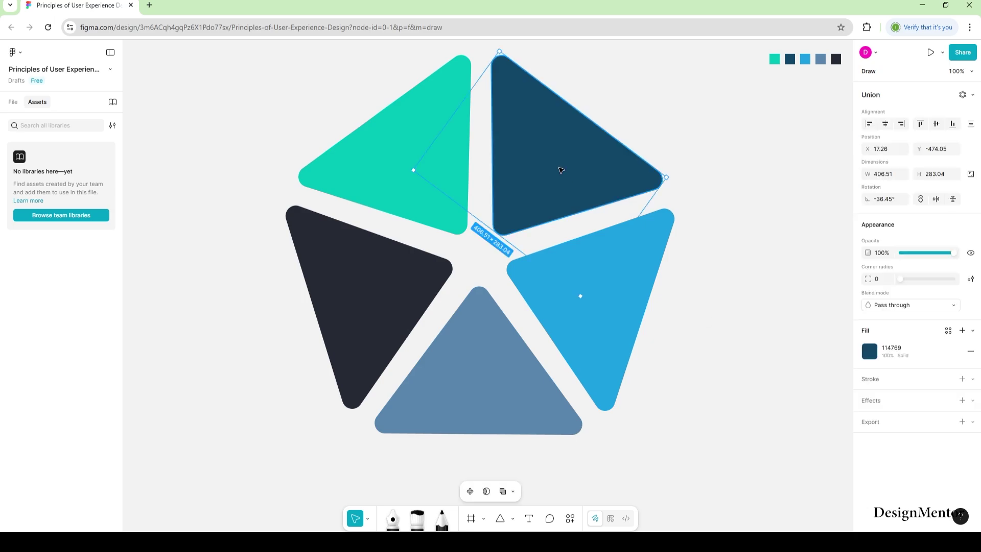
pyautogui.click(717, 278)
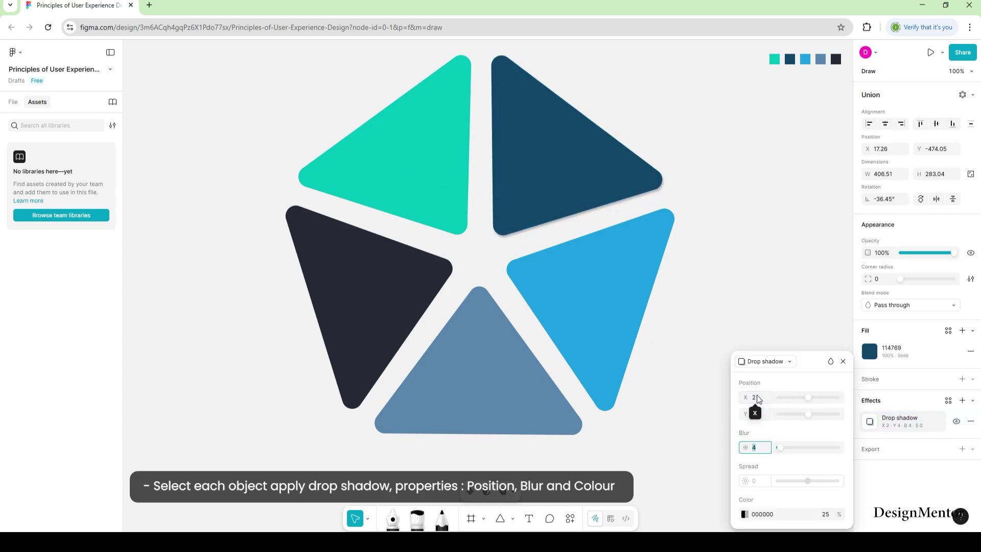
# Set the navy triangle's drop shadow to blur 8 with grey colour 939393.
pyautogui.write('8')
pyautogui.click(745, 514)
pyautogui.click(616, 366)
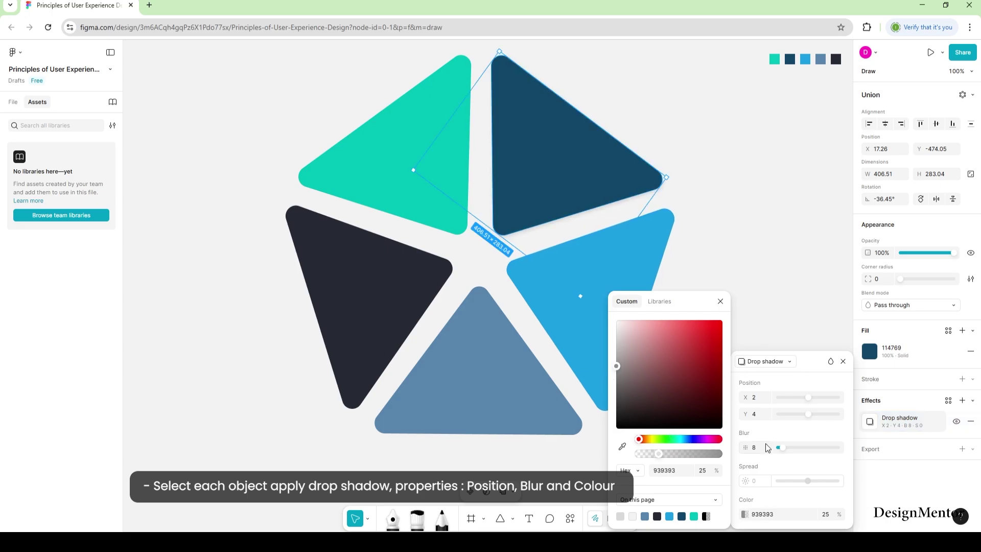
pyautogui.click(792, 296)
# Add a drop shadow to the light blue triangle with X offset 2 and blur 8.
pyautogui.click(631, 274)
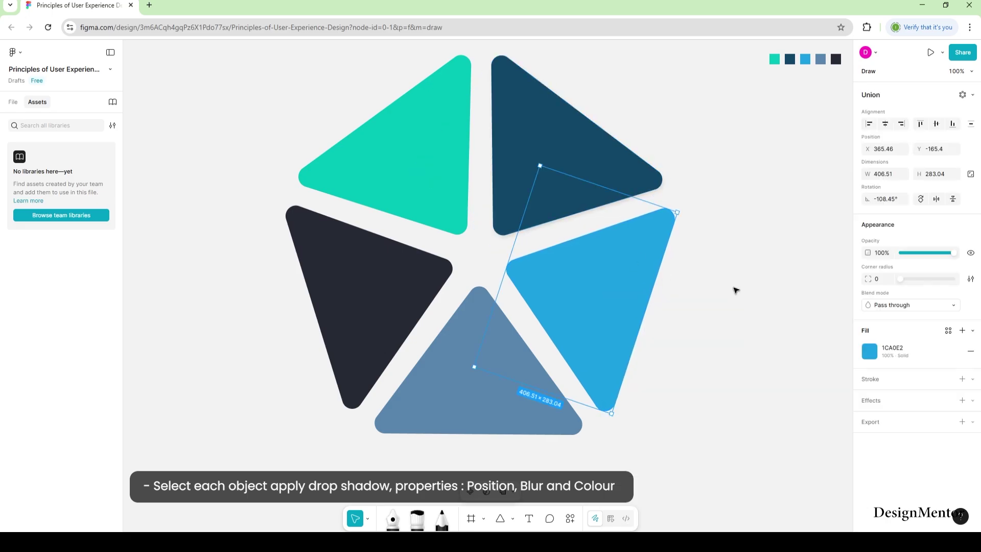
pyautogui.click(962, 399)
pyautogui.click(869, 422)
pyautogui.click(802, 351)
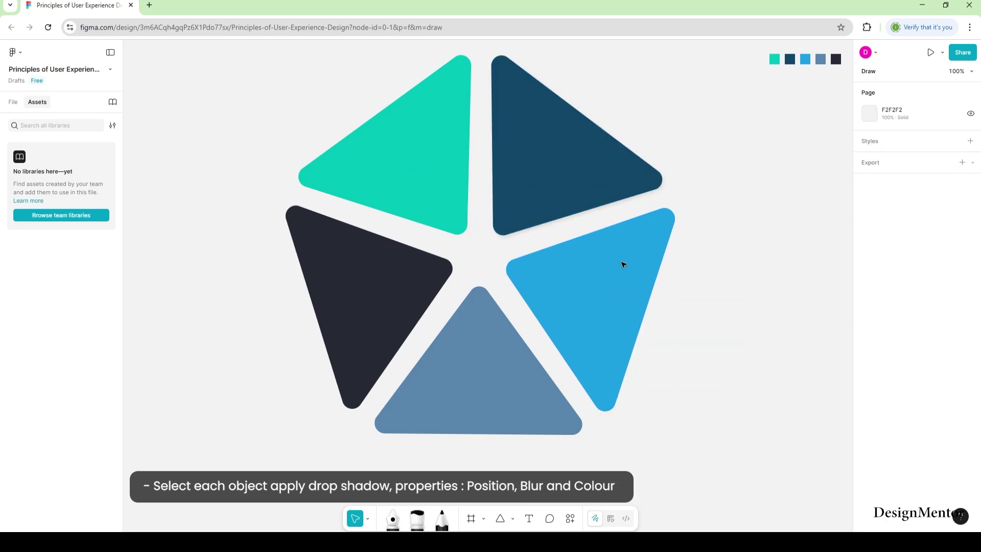
pyautogui.click(623, 264)
pyautogui.click(869, 422)
pyautogui.click(755, 397)
pyautogui.write('2')
pyautogui.press('Tab')
pyautogui.press('Tab')
pyautogui.write('8')
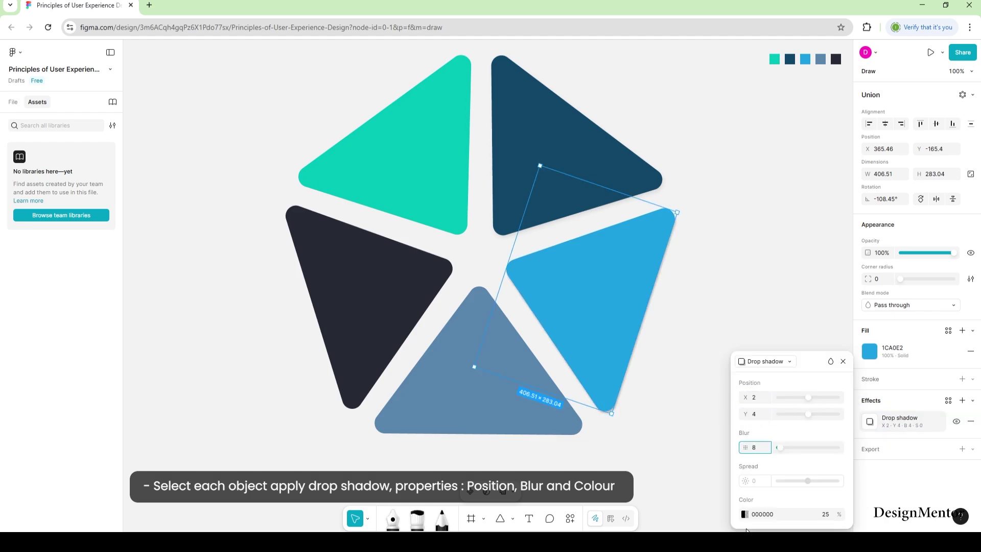
# Add a drop shadow to the grey-blue triangle at the base of the arrangement.
pyautogui.click(499, 389)
pyautogui.click(961, 400)
pyautogui.click(870, 422)
pyautogui.click(755, 397)
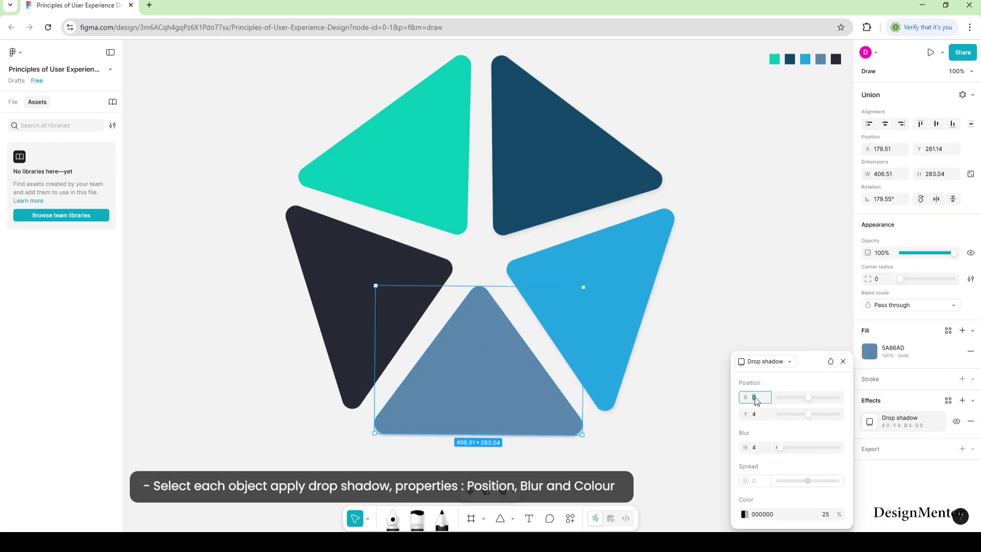
pyautogui.press('Escape')
pyautogui.press('Tab')
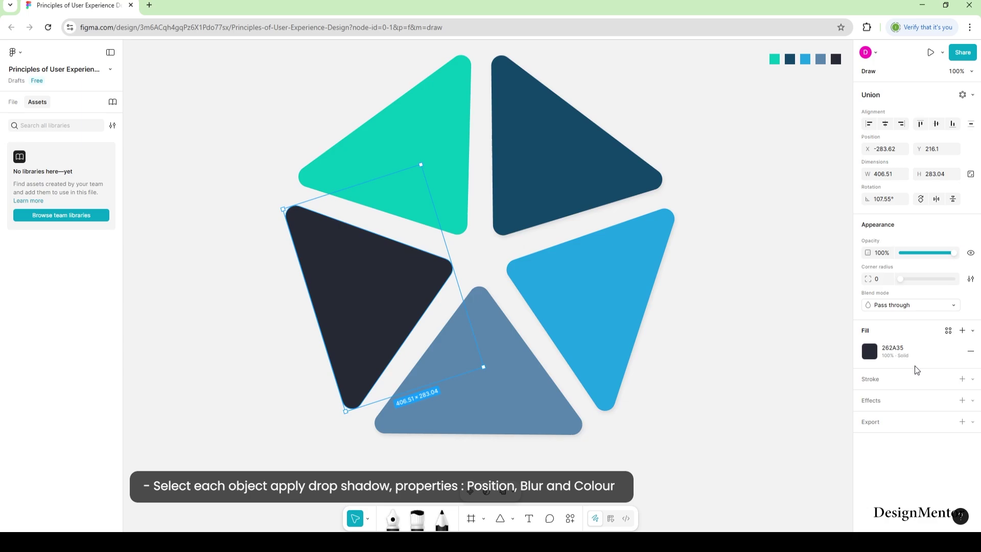
# Add a drop shadow to the dark triangle with X offset 2, blur 8 and colour 939393.
pyautogui.click(962, 400)
pyautogui.click(869, 422)
pyautogui.click(755, 397)
pyautogui.write('2')
pyautogui.press('Tab')
pyautogui.press('Tab')
pyautogui.write('8')
pyautogui.press('Tab')
pyautogui.write('939393')
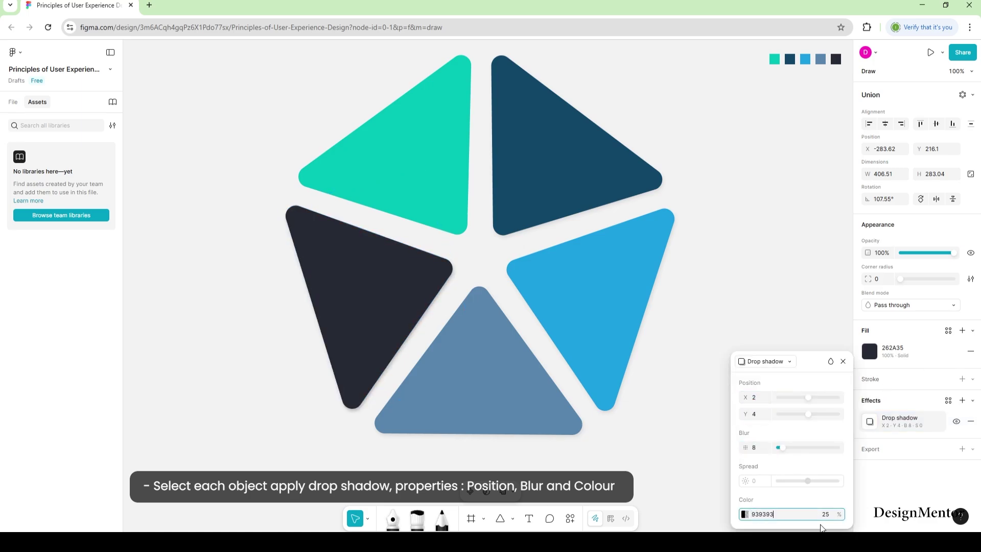
# Add a drop shadow with X offset 2 to the teal triangle and deselect it.
pyautogui.click(418, 148)
pyautogui.click(961, 400)
pyautogui.click(869, 422)
pyautogui.click(755, 397)
pyautogui.write('2')
pyautogui.press('Tab')
pyautogui.press('Tab')
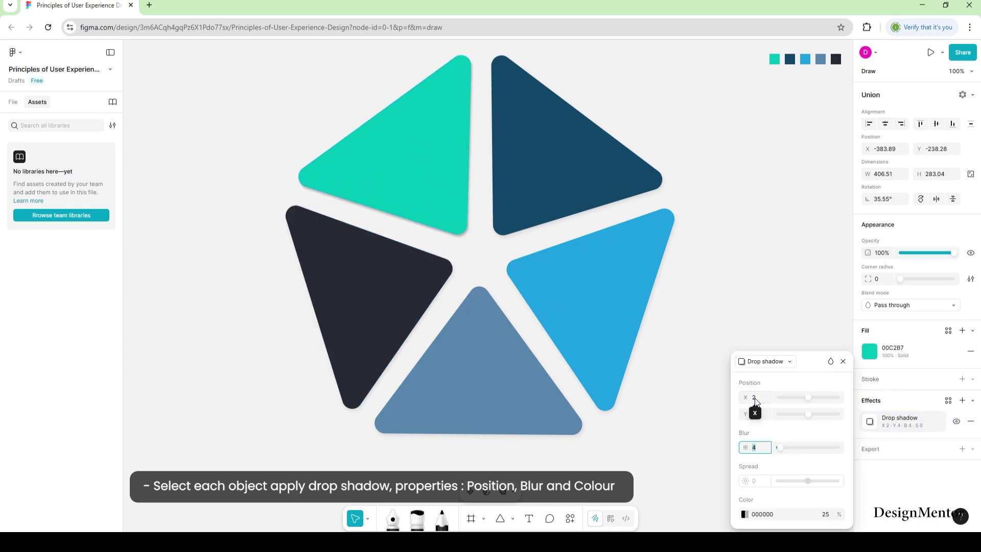
pyautogui.press('Escape')
pyautogui.click(805, 247)
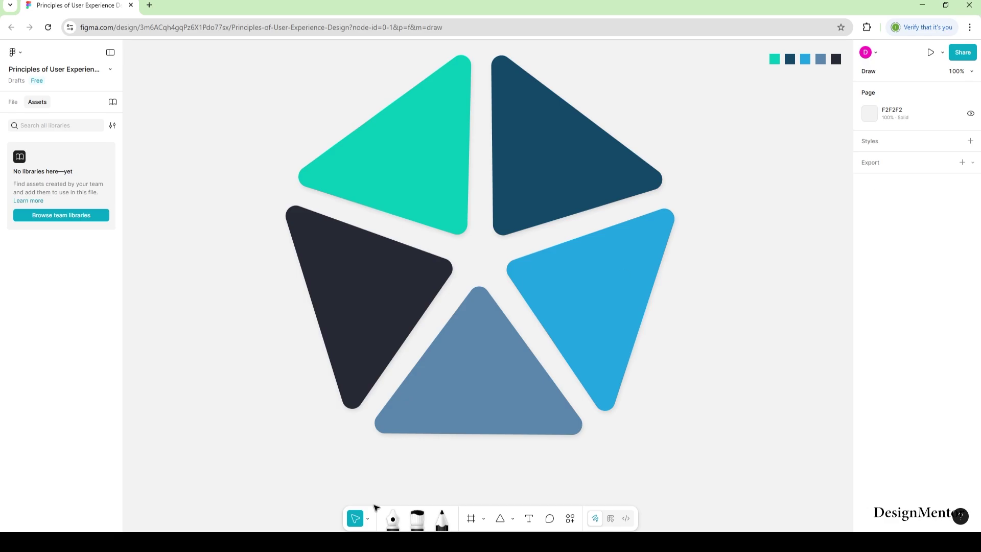
# Draw a white circle over the point where the five triangles meet and centre it there.
pyautogui.click(512, 518)
pyautogui.click(506, 453)
pyautogui.click(478, 256)
pyautogui.click(869, 326)
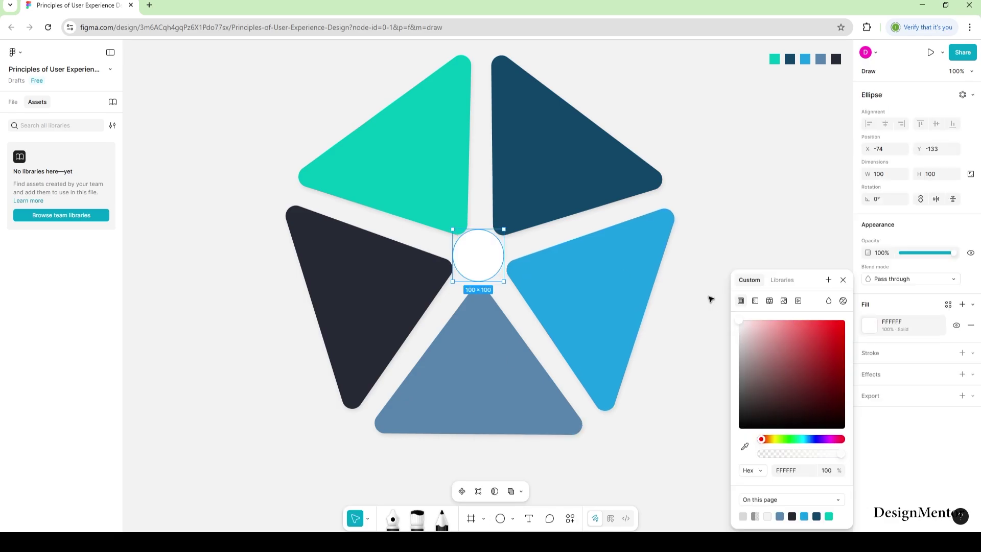
pyautogui.moveTo(479, 262); pyautogui.dragTo(542, 320)
pyautogui.press('Escape')
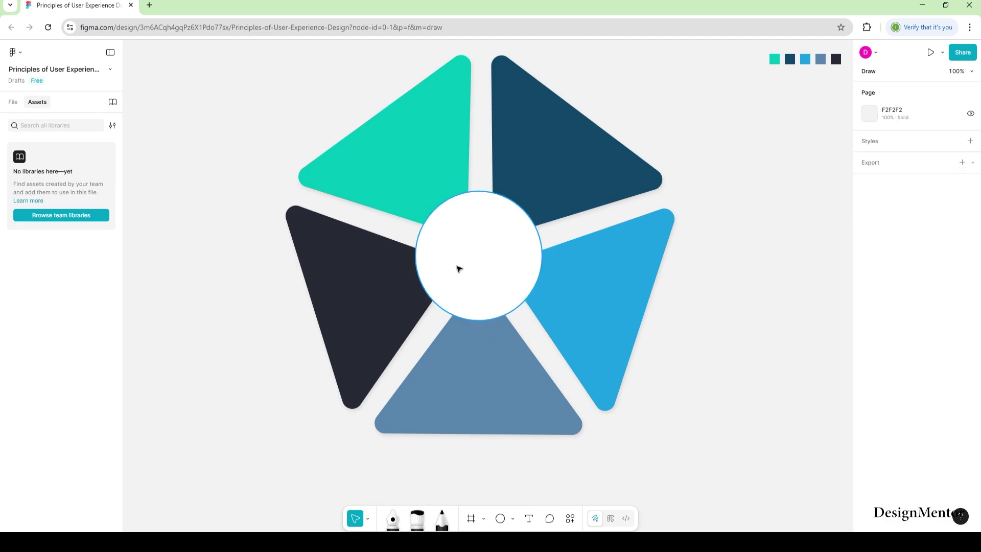
pyautogui.moveTo(457, 269); pyautogui.dragTo(490, 269)
pyautogui.click(754, 302)
pyautogui.click(754, 357)
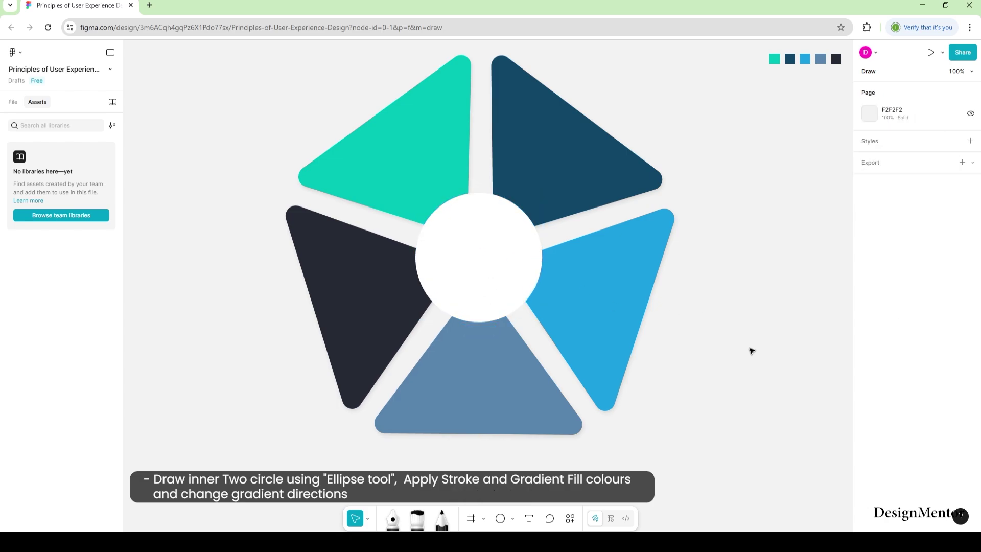
# Draw a second white circle of 216 × 216 inside the first, with a grey B7B7B7 stroke of weight 6.
pyautogui.click(500, 519)
pyautogui.click(476, 255)
pyautogui.click(869, 325)
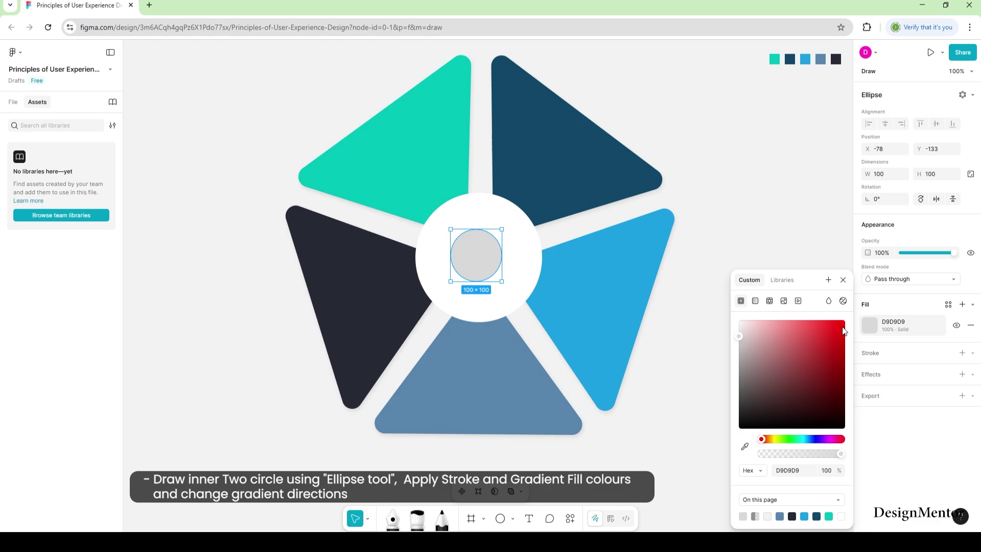
pyautogui.click(876, 357)
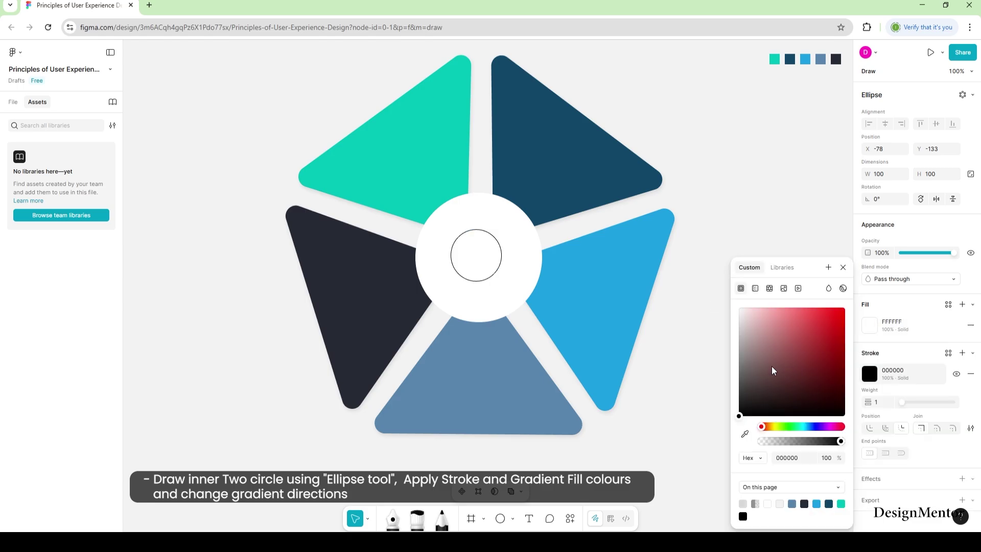
pyautogui.click(881, 403)
pyautogui.write('6')
pyautogui.press('Escape')
pyautogui.moveTo(477, 259); pyautogui.dragTo(534, 314)
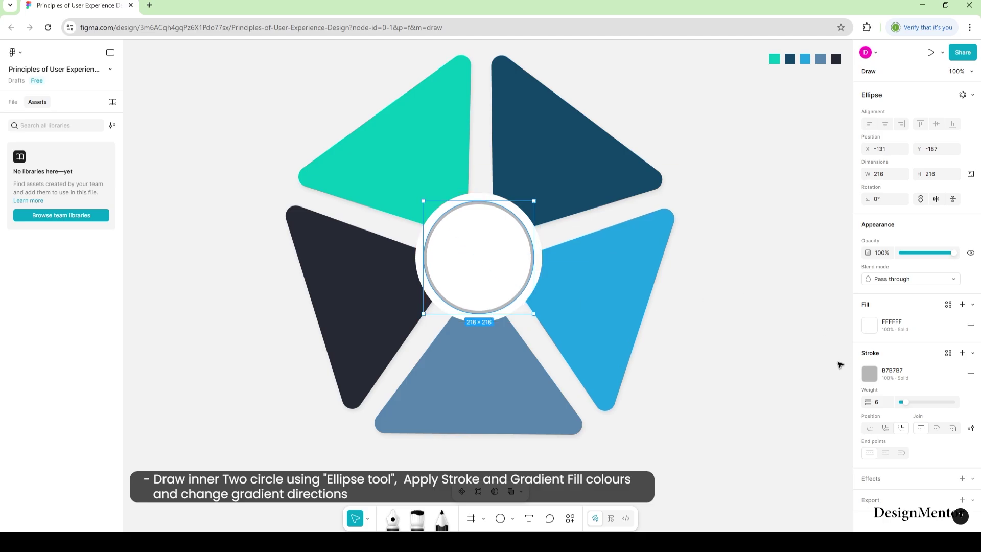
# Change the inner circle's stroke to a linear gradient running from white FFFFFF to dark grey.
pyautogui.click(868, 373)
pyautogui.click(755, 289)
pyautogui.click(741, 332)
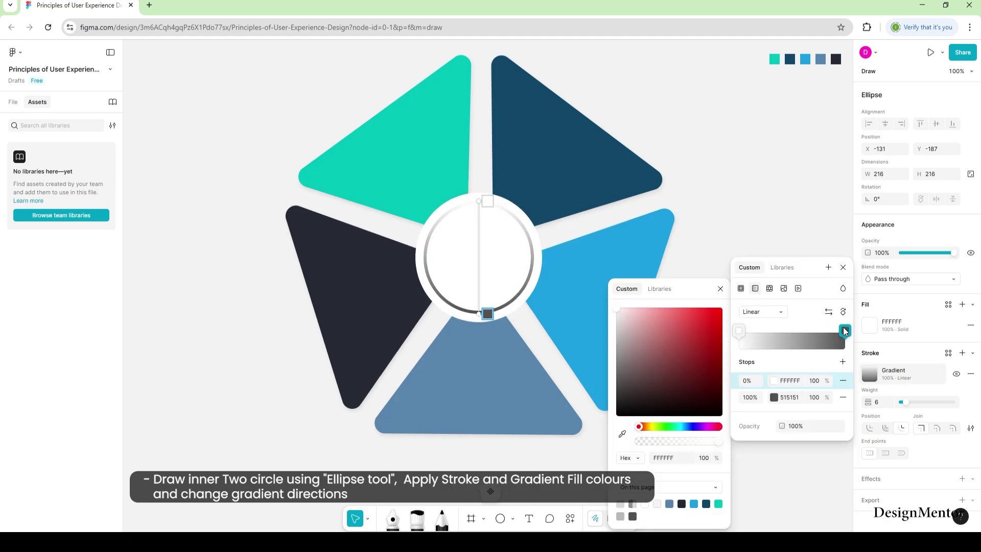
pyautogui.click(843, 267)
pyautogui.press('Escape')
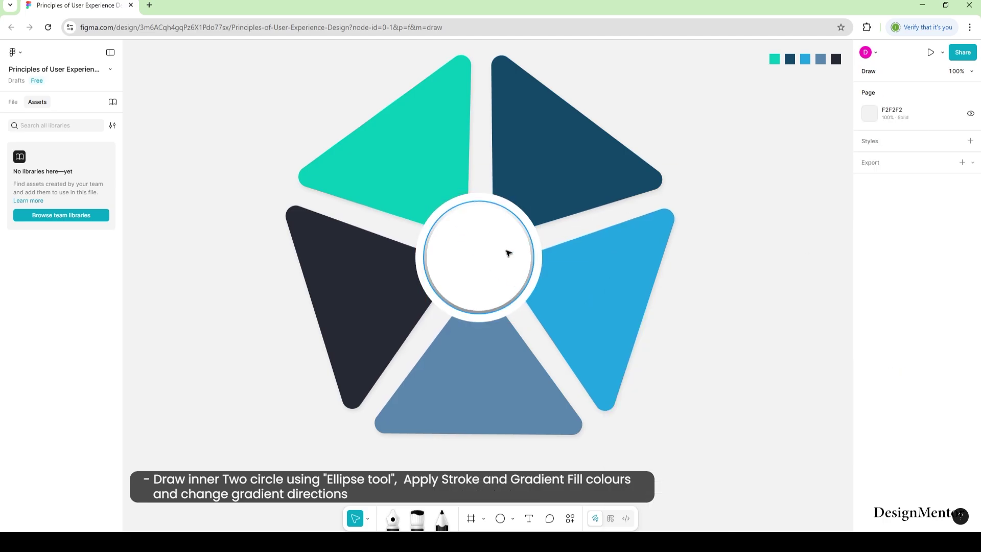
# Fill the inner circle with a linear gradient from white FFFFFF to grey 999999.
pyautogui.click(508, 252)
pyautogui.click(869, 325)
pyautogui.click(755, 288)
pyautogui.click(738, 331)
pyautogui.click(845, 330)
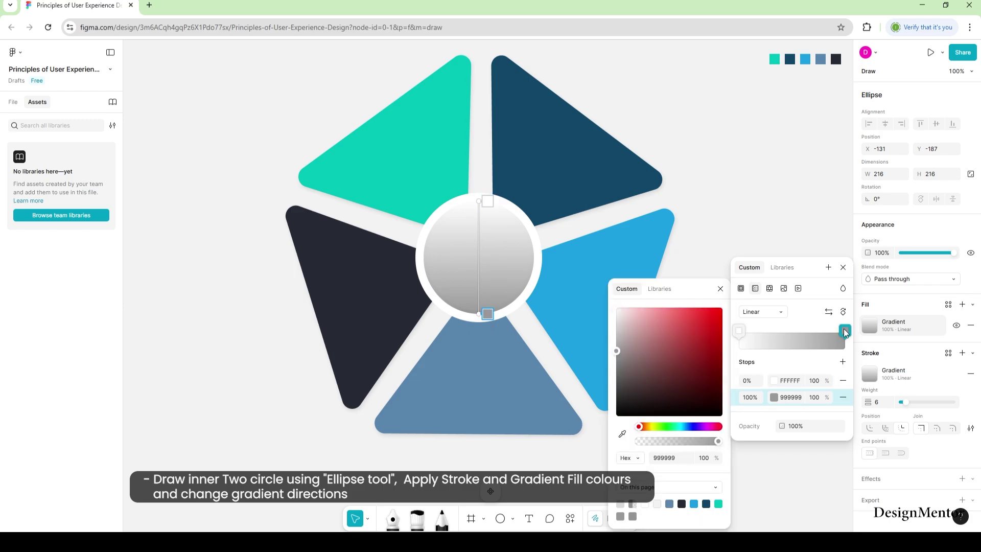
# Tilt the inner circle's fill gradient diagonally from upper left to lower right and set its end stop to C7C7C7.
pyautogui.moveTo(472, 207); pyautogui.dragTo(437, 242)
pyautogui.moveTo(480, 314); pyautogui.dragTo(512, 282)
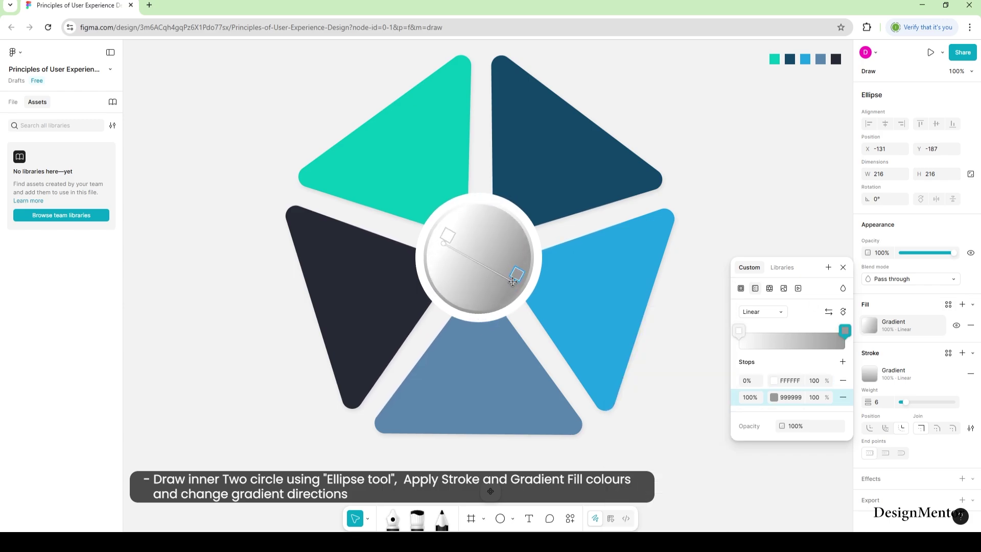
pyautogui.click(844, 331)
pyautogui.moveTo(614, 342); pyautogui.dragTo(603, 338)
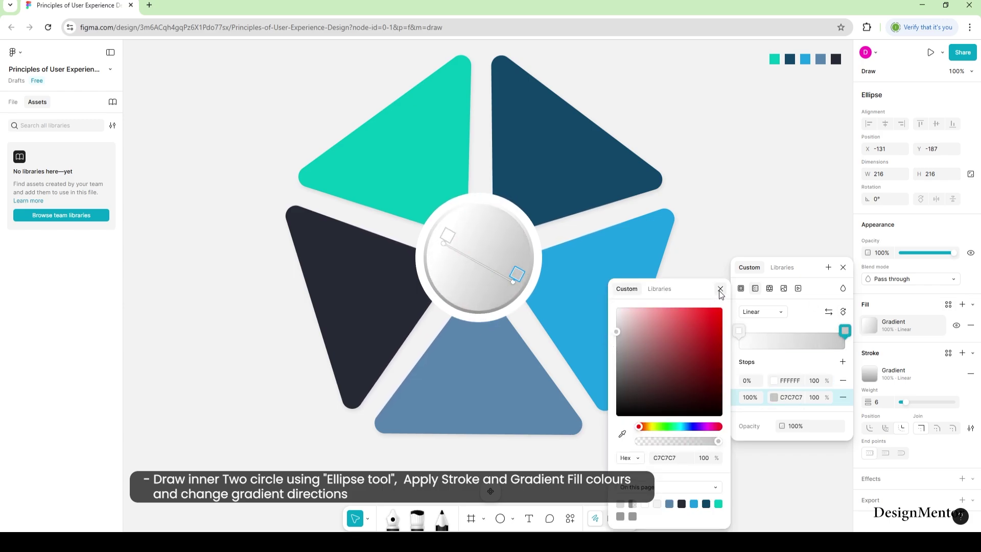
pyautogui.press('Escape')
# Add the two-line heading "Key Principles of" / "UX Design" inside the inner circle.
pyautogui.press('t')
pyautogui.click(439, 248)
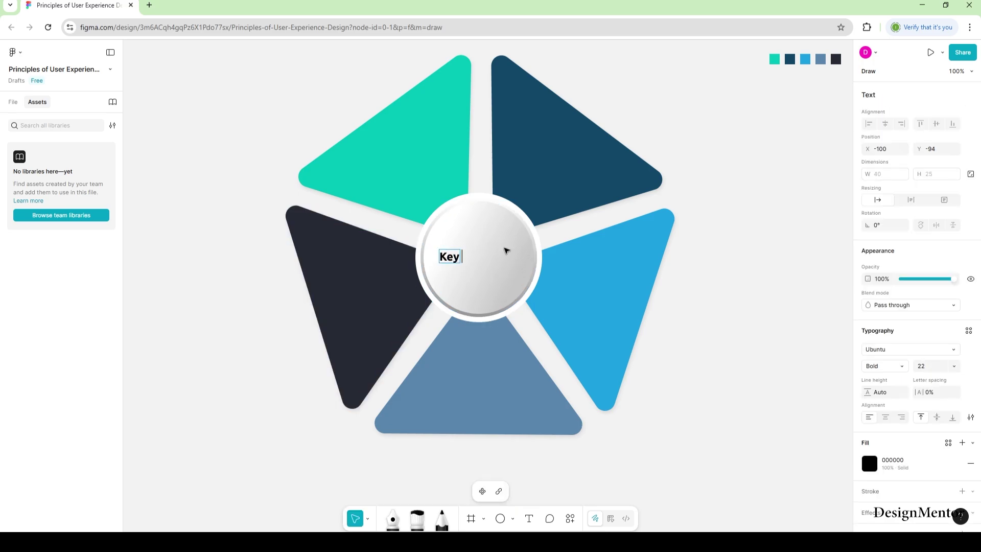
pyautogui.write('Key Principles')
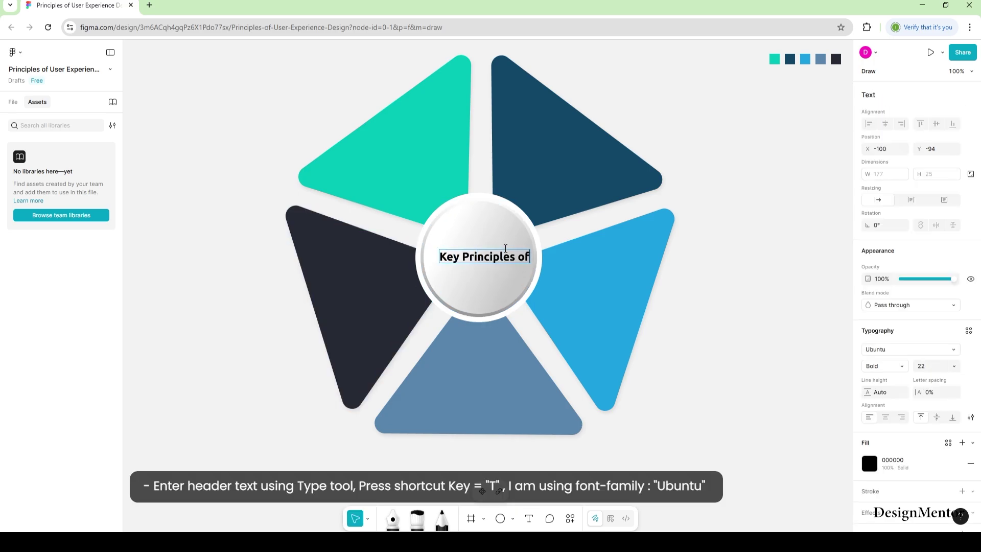
pyautogui.write(' of')
pyautogui.press('Return')
pyautogui.write('UX Design')
# Set the "UX Design" line to Regular weight and centre-align the heading text.
pyautogui.hotkey('shift', 'Home')
pyautogui.click(884, 365)
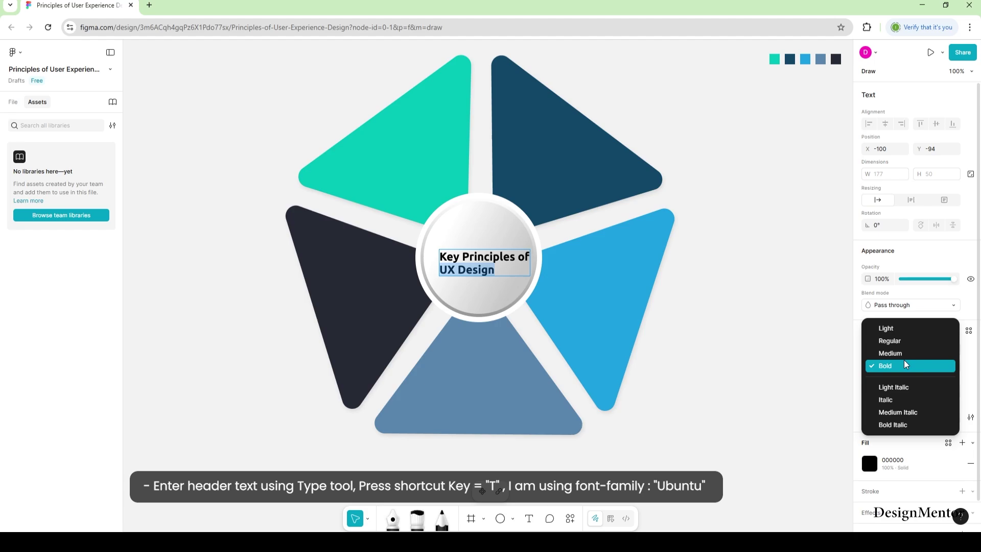
pyautogui.click(881, 340)
pyautogui.click(885, 417)
pyautogui.press('Escape')
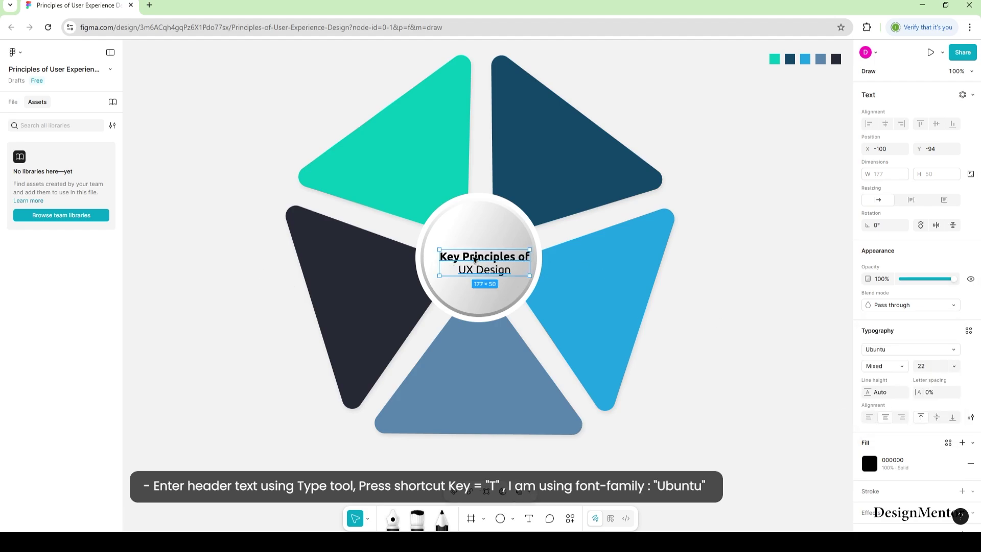
# Set the font size of the "UX Design" line to 36 and move the heading up slightly in the circle.
pyautogui.doubleClick(456, 269)
pyautogui.tripleClick(456, 269)
pyautogui.click(940, 367)
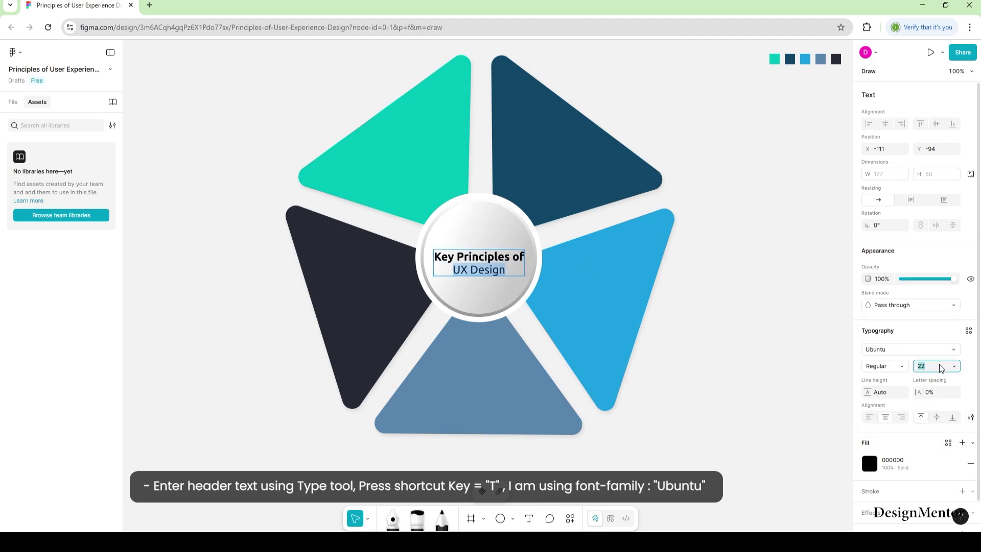
pyautogui.write('32')
pyautogui.press('Return')
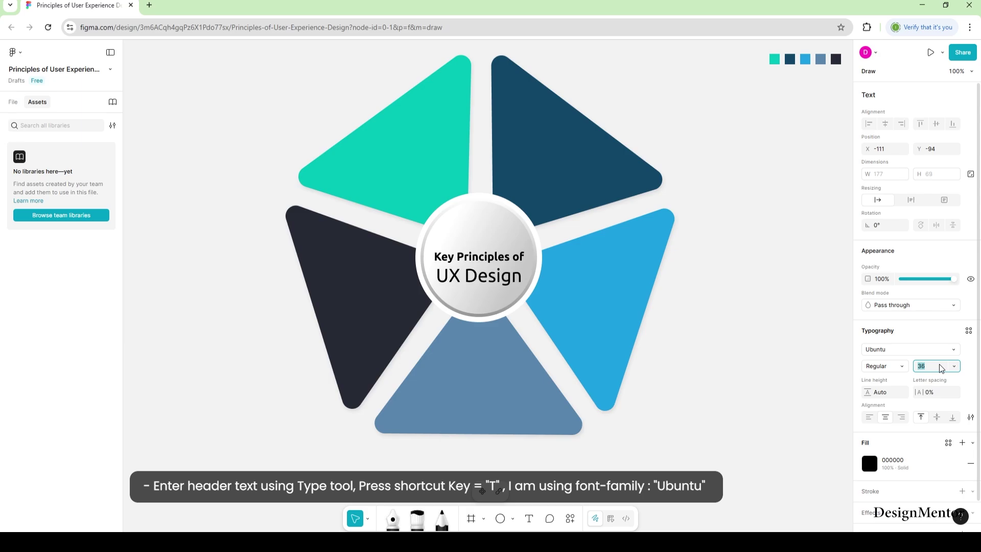
pyautogui.press('Escape')
pyautogui.moveTo(502, 261); pyautogui.dragTo(502, 255)
# Recolour the "Key Principles of" line of the heading to a medium-dark grey.
pyautogui.doubleClick(502, 255)
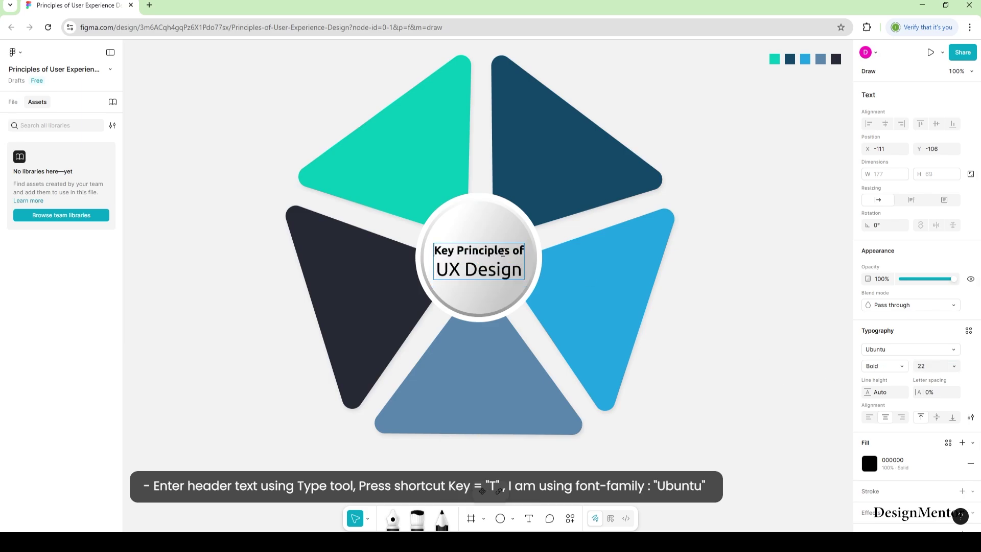
pyautogui.tripleClick(490, 250)
pyautogui.click(868, 463)
pyautogui.moveTo(745, 367); pyautogui.dragTo(729, 376)
pyautogui.tripleClick(491, 271)
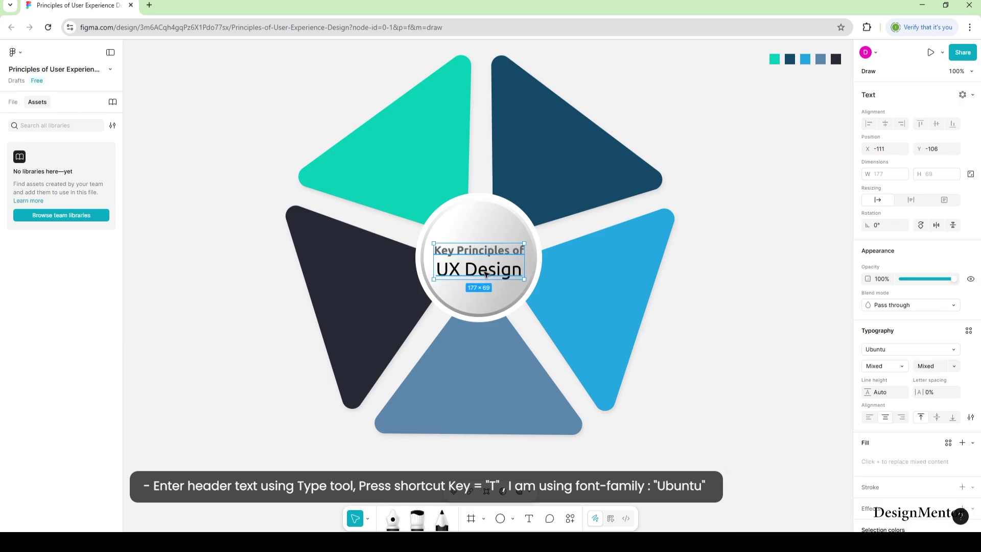
pyautogui.press('Escape')
pyautogui.press('Escape')
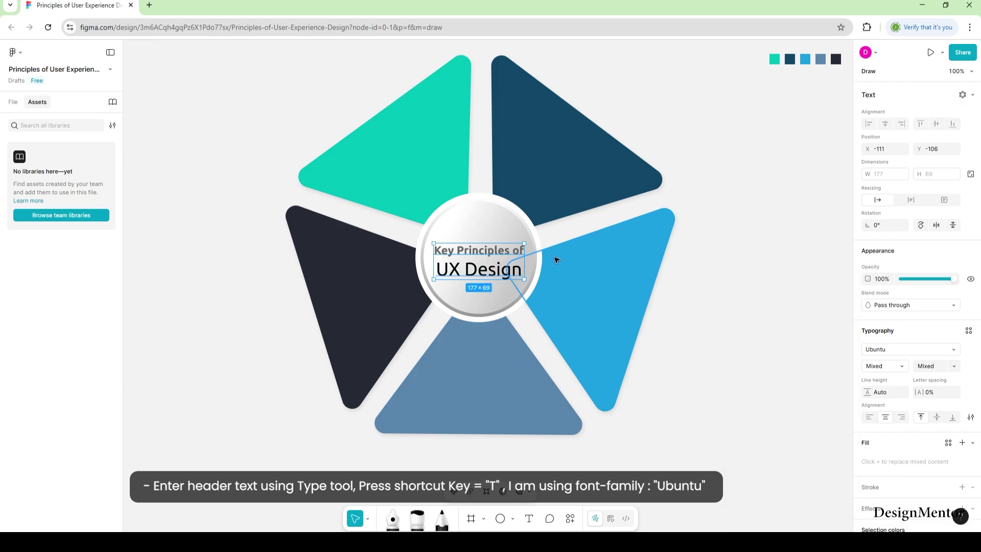
# Make the "UX Design" line Bold and set its colour to dark grey 313030.
pyautogui.doubleClick(518, 266)
pyautogui.tripleClick(517, 265)
pyautogui.click(884, 365)
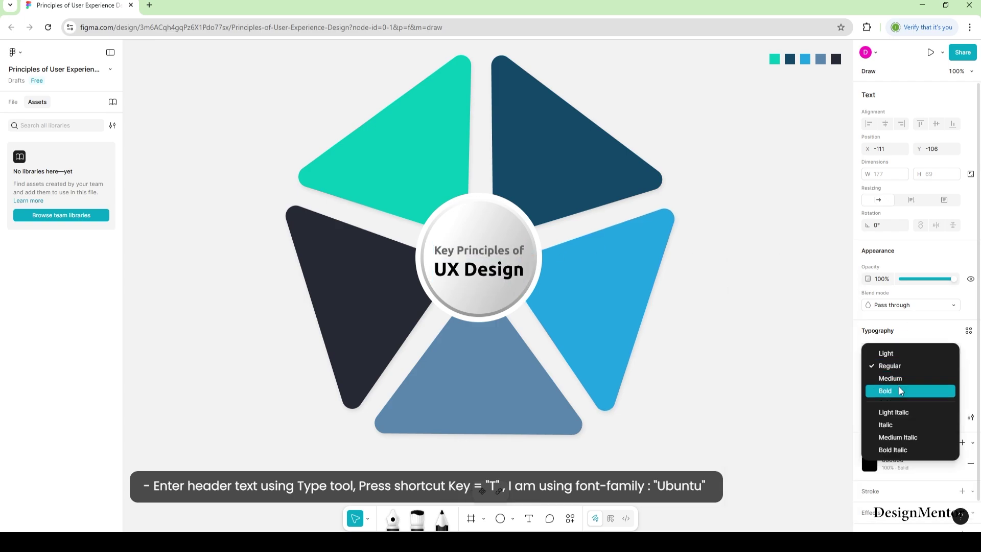
pyautogui.click(899, 386)
pyautogui.hotkey('ctrl', 'a')
pyautogui.click(962, 442)
pyautogui.click(867, 463)
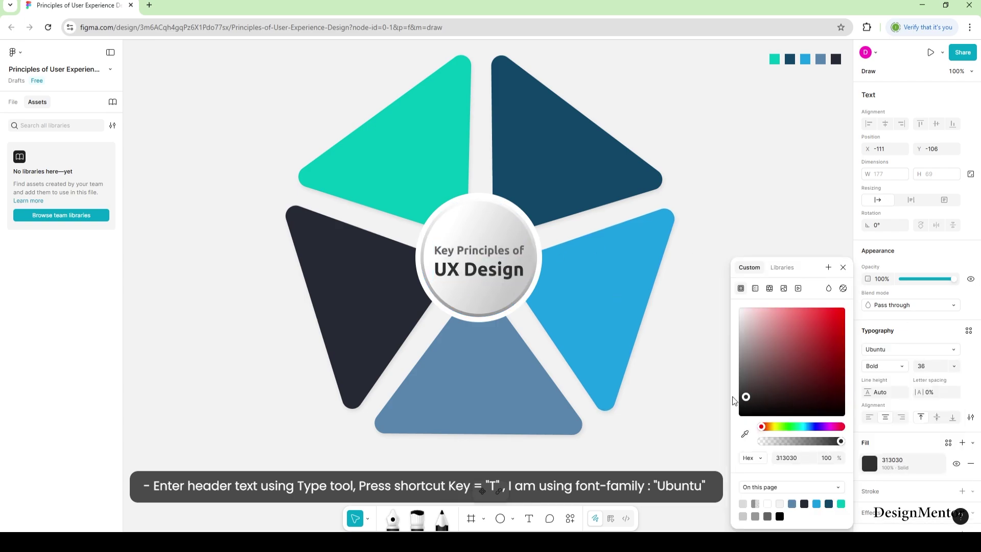
# Move the heading text slightly higher inside the inner circle and deselect it.
pyautogui.press('Escape')
pyautogui.press('Escape')
pyautogui.press('Escape')
pyautogui.moveTo(521, 244); pyautogui.dragTo(521, 240)
pyautogui.click(724, 300)
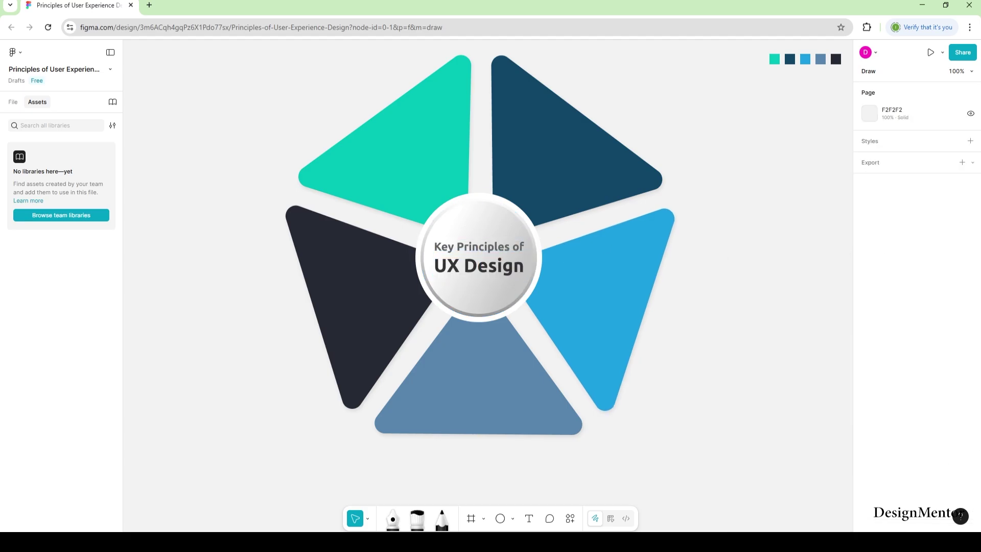
# Add the number 1 in the dark blue triangle near the centre circle and colour it white FFFFFF.
pyautogui.press('t')
pyautogui.click(525, 187)
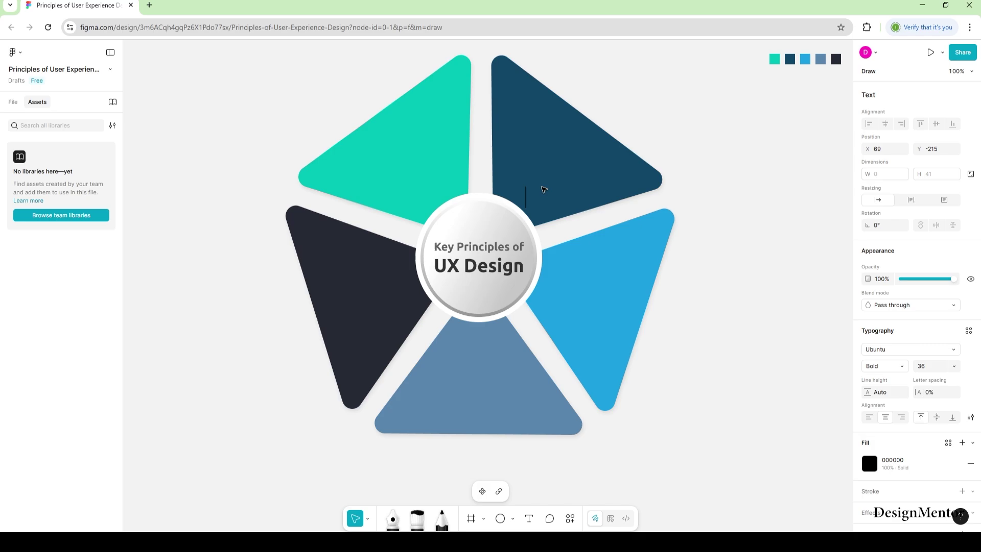
pyautogui.write('1')
pyautogui.press('Escape')
pyautogui.click(869, 463)
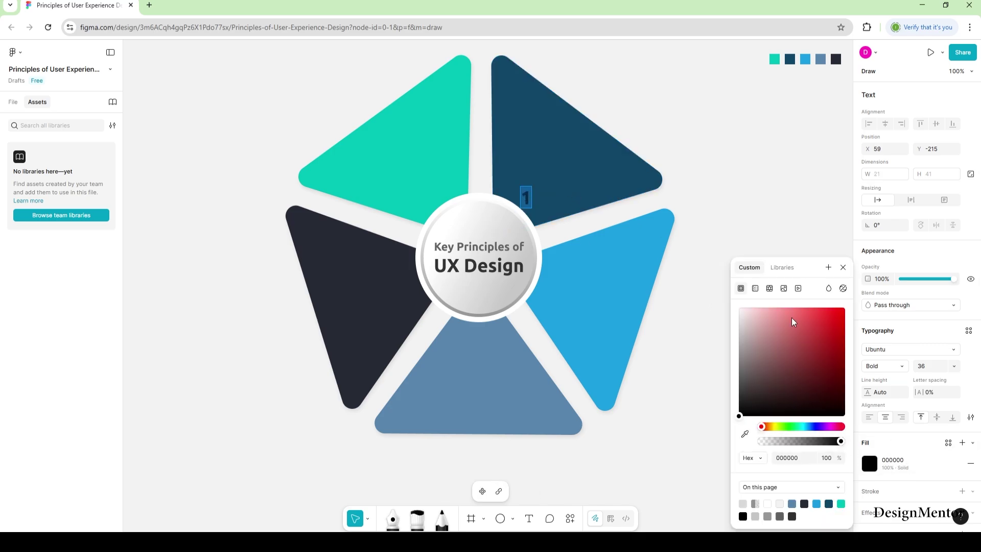
pyautogui.click(739, 309)
# Move the number 1 slightly up in the dark blue triangle and set its font weight to Regular.
pyautogui.click(525, 199)
pyautogui.moveTo(525, 199); pyautogui.dragTo(525, 188)
pyautogui.click(761, 268)
pyautogui.hotkey('ctrl', 'z')
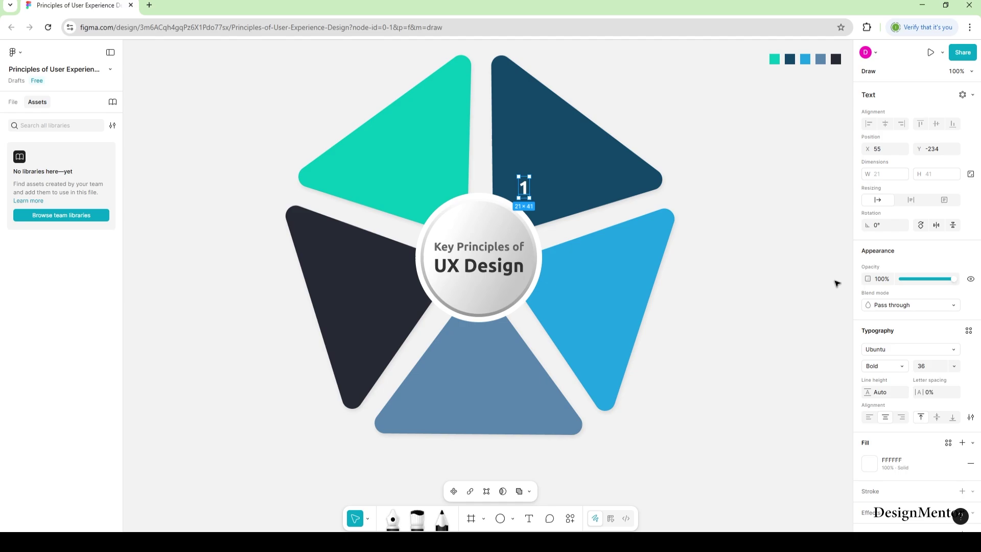
pyautogui.click(902, 367)
pyautogui.click(903, 340)
pyautogui.press('Escape')
pyautogui.click(526, 188)
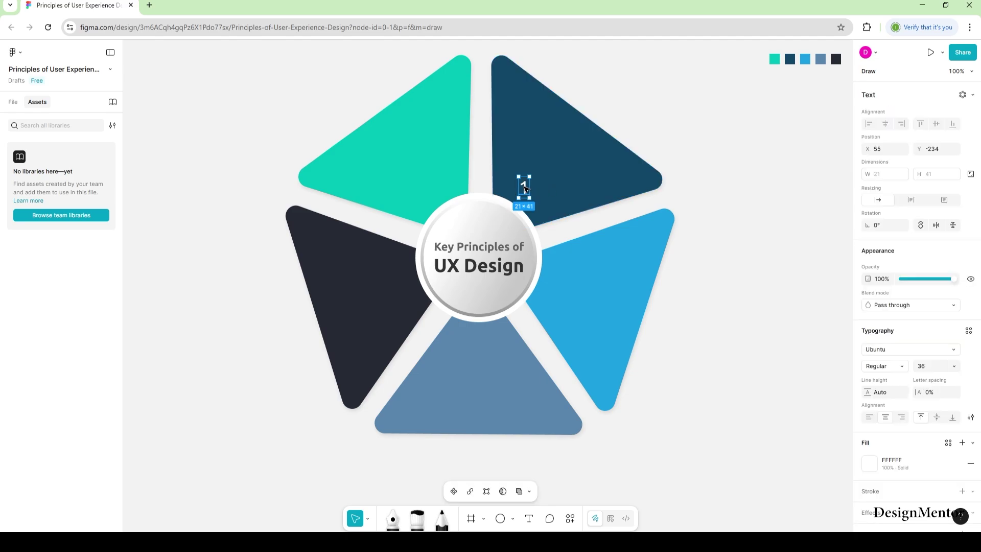
# Duplicate the number 1 onto the other four triangles, changing the light blue one to 2 and the slate blue one to 3.
pyautogui.moveTo(525, 188); pyautogui.dragTo(428, 188)
pyautogui.doubleClick(552, 283)
pyautogui.write('2')
pyautogui.press('Escape')
pyautogui.doubleClick(477, 341)
pyautogui.write('3')
pyautogui.press('Escape')
# Change the number in the near-black triangle to 4 and the one in the green triangle to 5.
pyautogui.doubleClick(400, 278)
pyautogui.press('Escape')
pyautogui.doubleClick(428, 187)
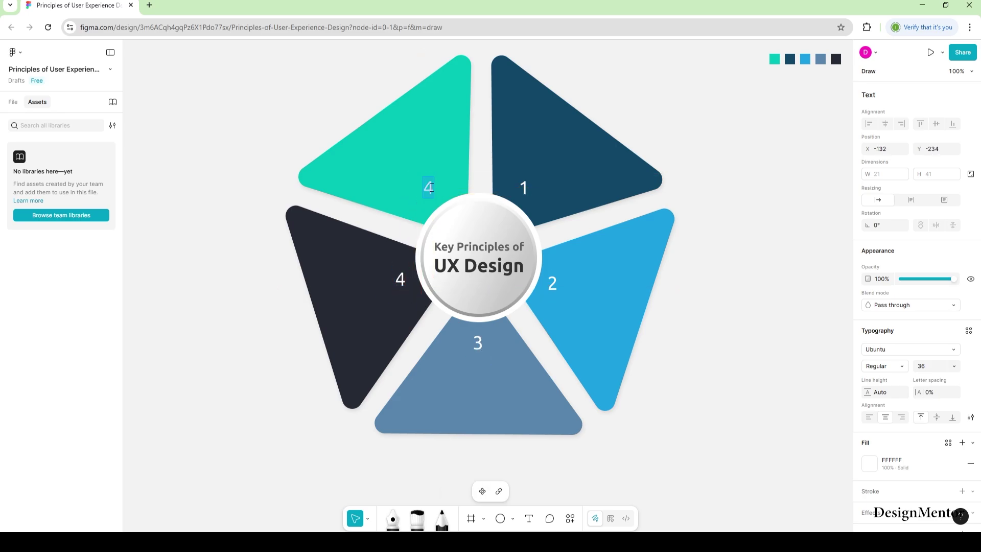
pyautogui.write('5')
pyautogui.click(761, 298)
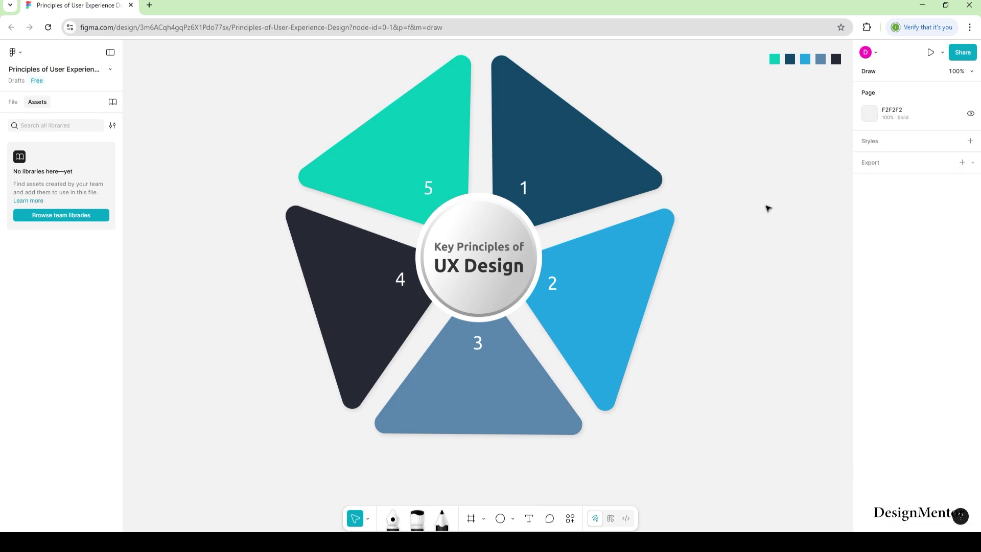
pyautogui.press('t')
pyautogui.click(521, 133)
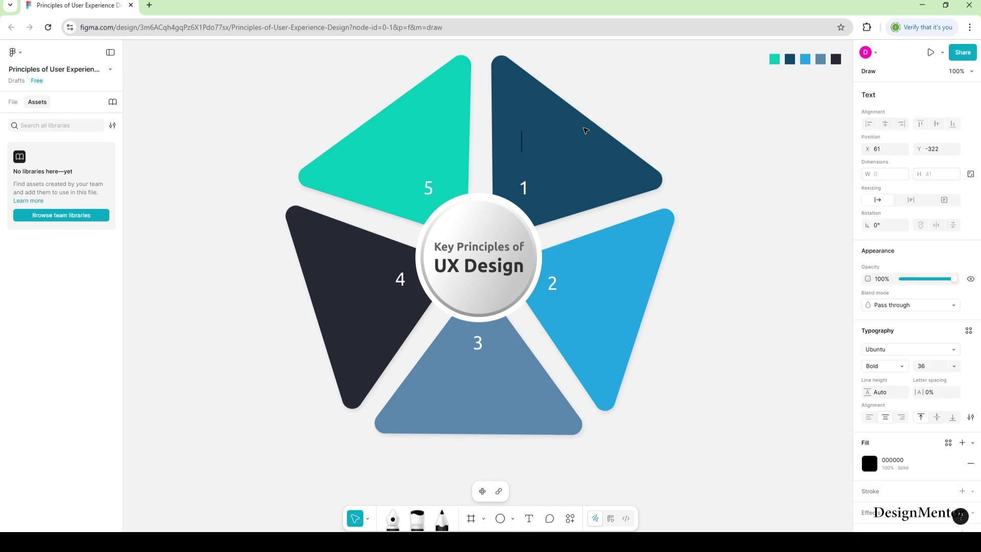
pyautogui.write('H')
pyautogui.press('Escape')
pyautogui.press('Delete')
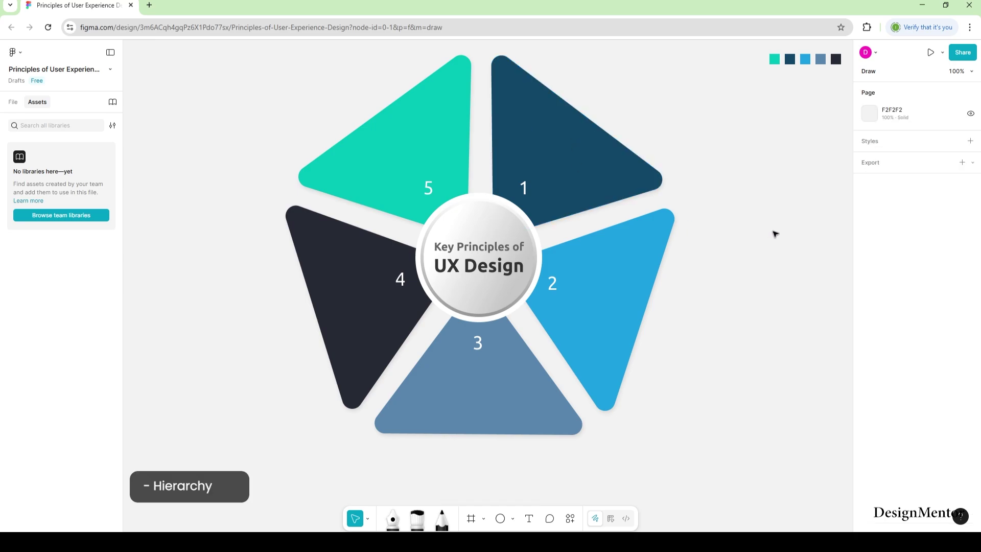
# Add the text "Hierarchy" above the number 1 in the dark blue triangle and colour it white FFFFFF.
pyautogui.press('t')
pyautogui.click(520, 143)
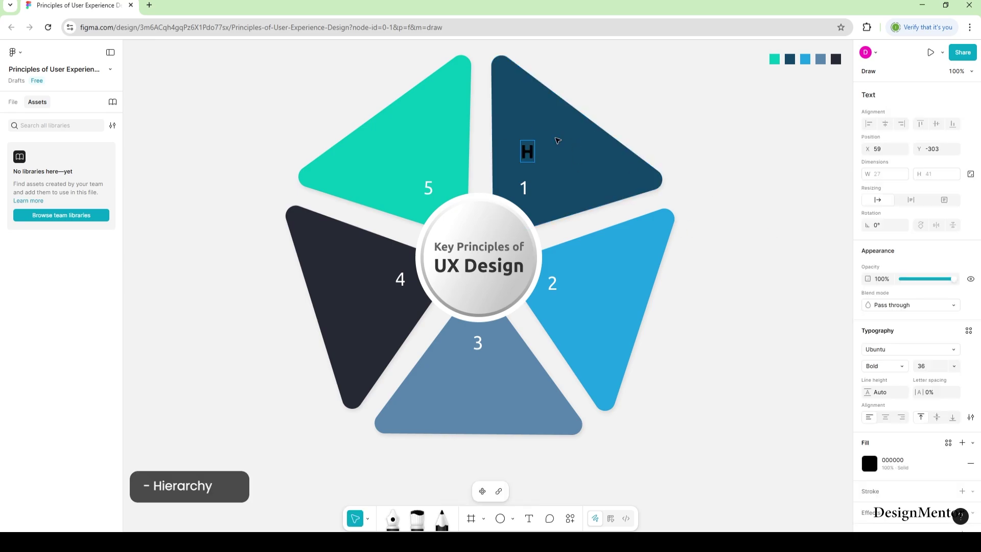
pyautogui.write('Hierarchy')
pyautogui.press('Escape')
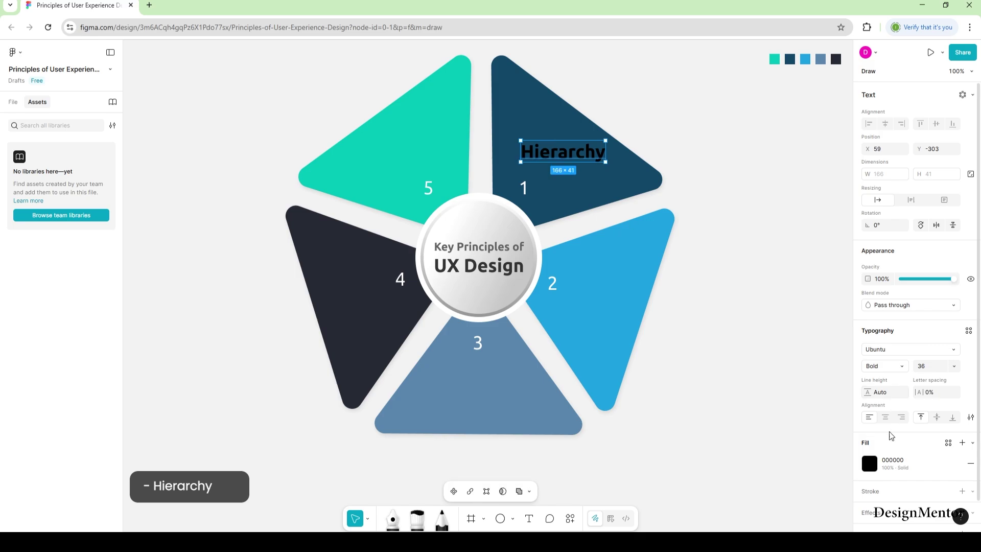
pyautogui.click(869, 463)
pyautogui.moveTo(785, 367); pyautogui.dragTo(739, 308)
pyautogui.click(746, 186)
pyautogui.click(575, 155)
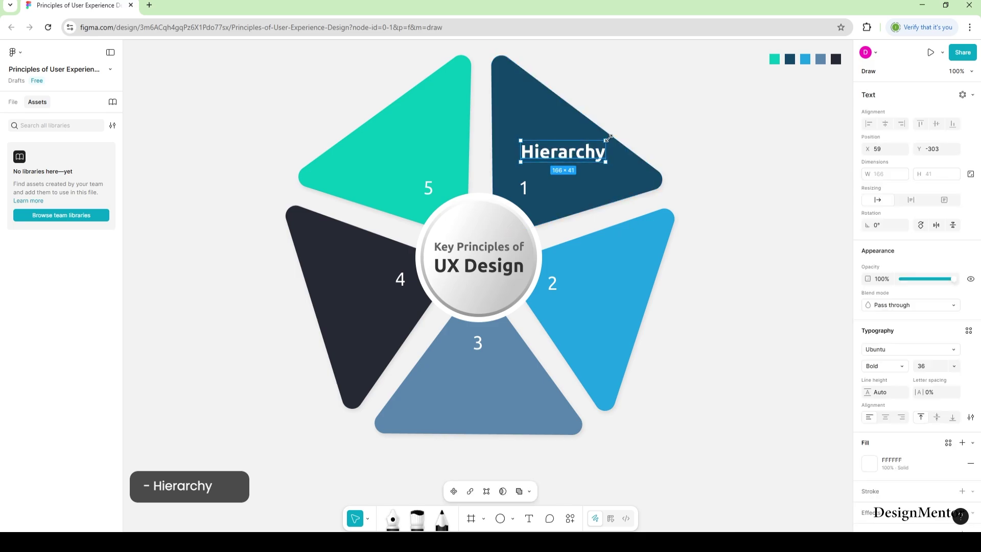
# Rotate the "Hierarchy" label to about -34.6° and move it up so it runs along the dark blue triangle's outer edge.
pyautogui.moveTo(610, 138); pyautogui.dragTo(620, 175)
pyautogui.moveTo(567, 160); pyautogui.dragTo(566, 147)
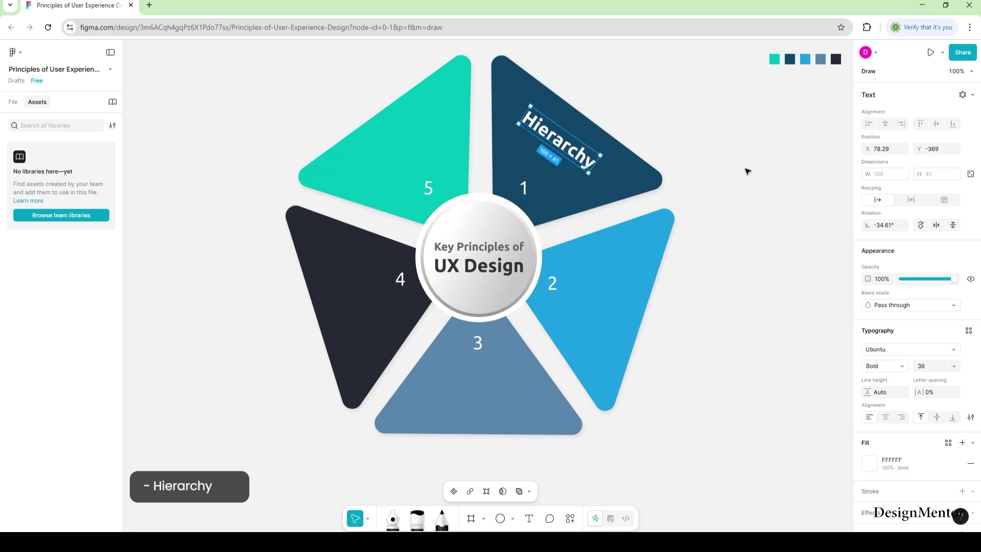
pyautogui.click(746, 168)
# Copy the "Hierarchy" label into the light blue triangle and rotate the copy to about 70° along its outer edge.
pyautogui.click(558, 141)
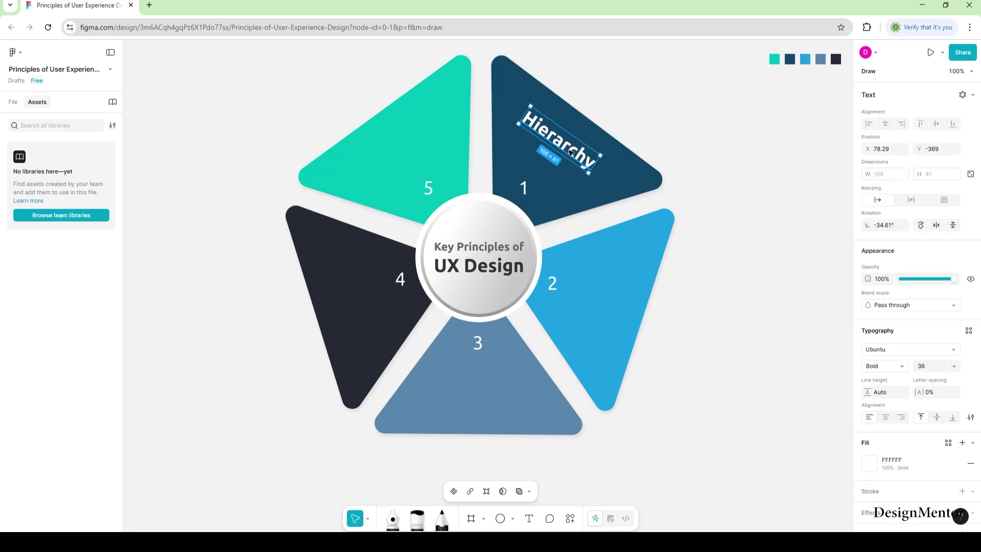
pyautogui.moveTo(564, 146); pyautogui.dragTo(621, 338)
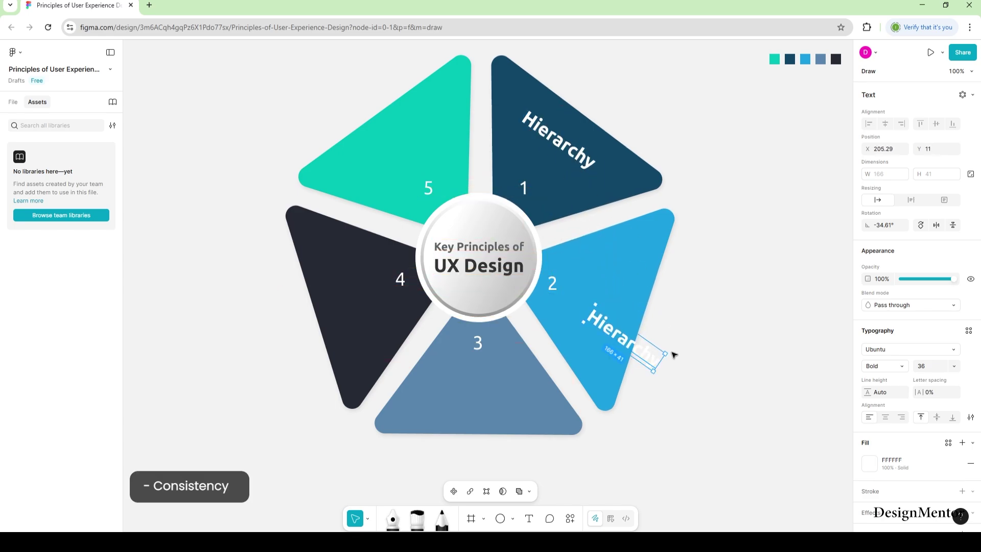
pyautogui.moveTo(673, 355); pyautogui.dragTo(628, 265)
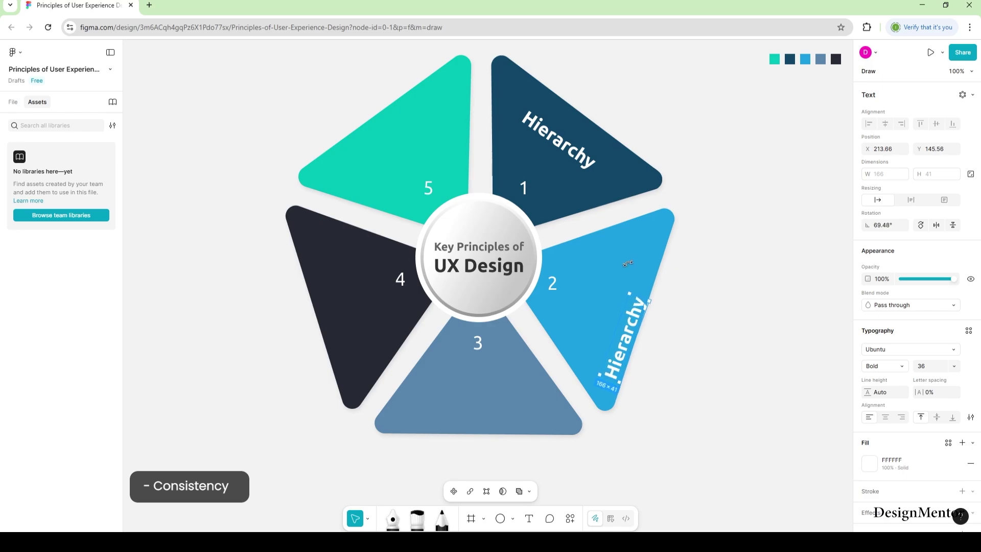
pyautogui.moveTo(633, 331); pyautogui.dragTo(619, 298)
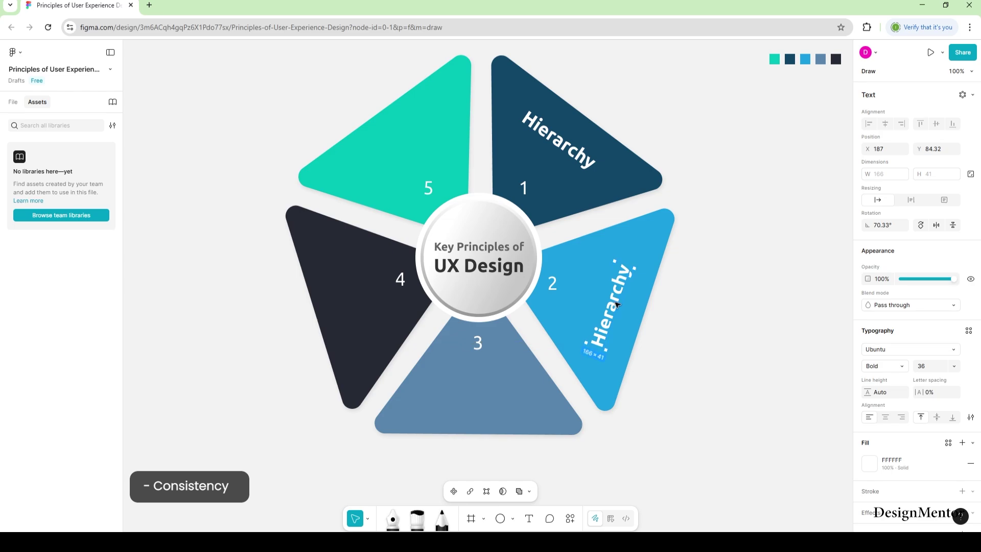
# Change the light blue triangle's label to "Consistency" and shift it slightly down to centre it along the outer edge.
pyautogui.doubleClick(617, 305)
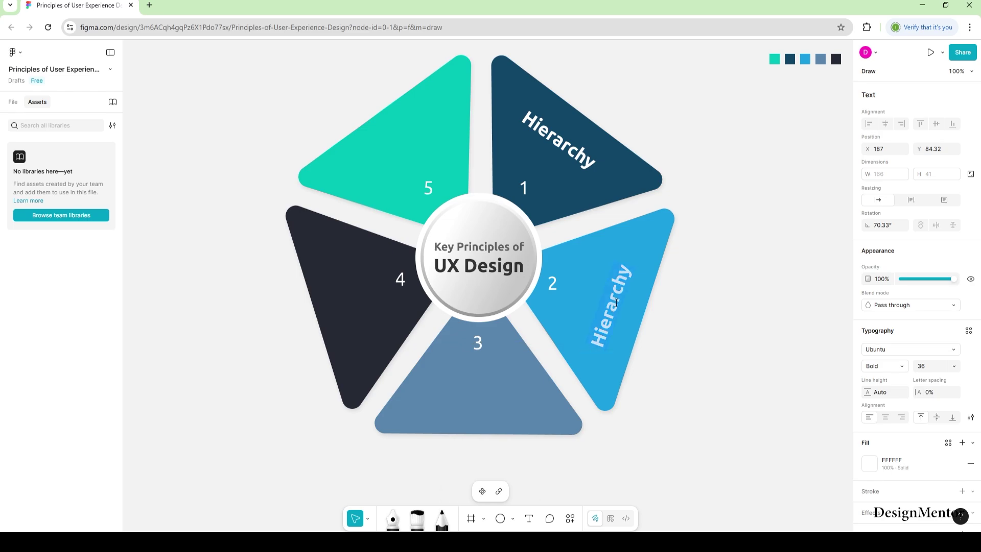
pyautogui.write('Consistency')
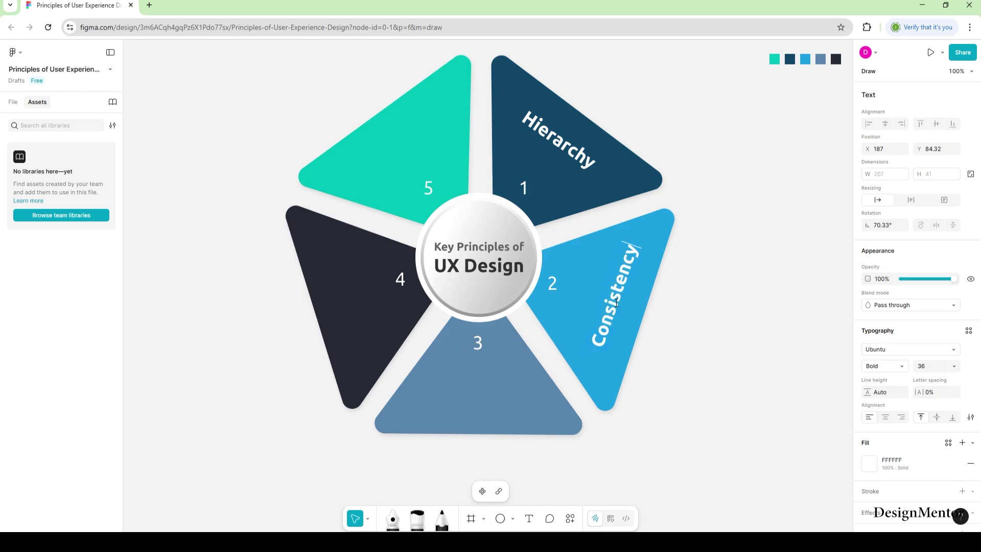
pyautogui.press('Escape')
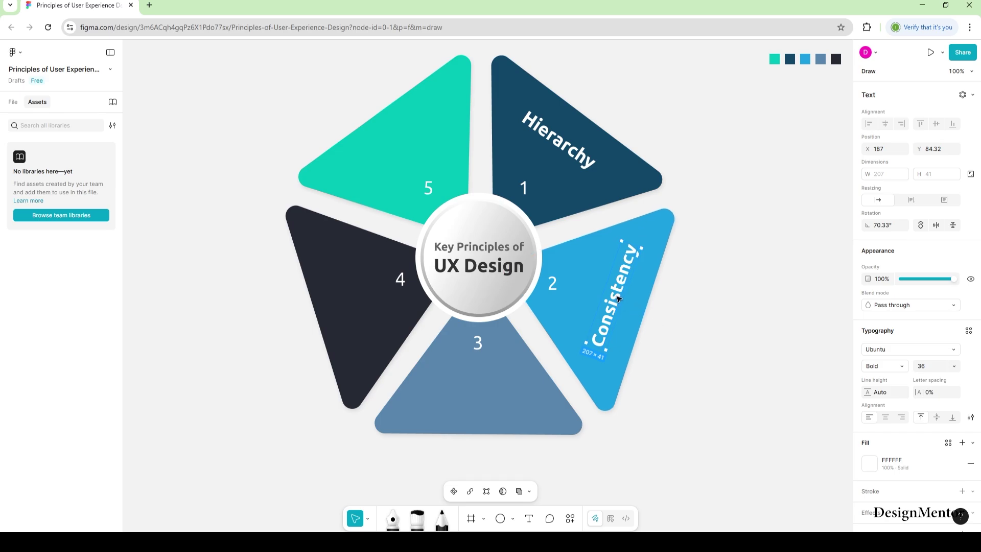
pyautogui.moveTo(617, 299); pyautogui.dragTo(617, 305)
pyautogui.click(753, 315)
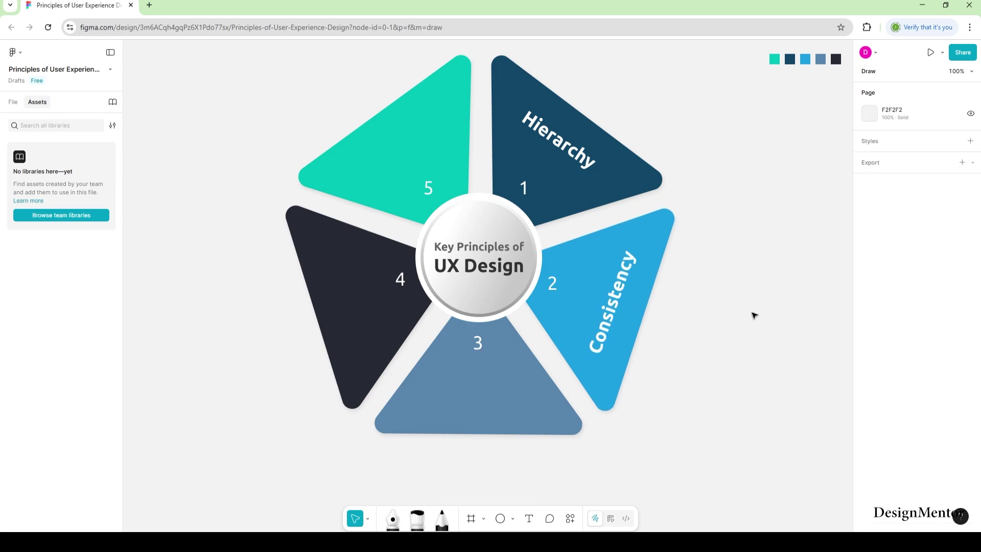
# Place a horizontal copy of the "Consistency" label in the slate blue triangle, reword it as "Confirmation" and centre it below the number 3.
pyautogui.click(615, 311)
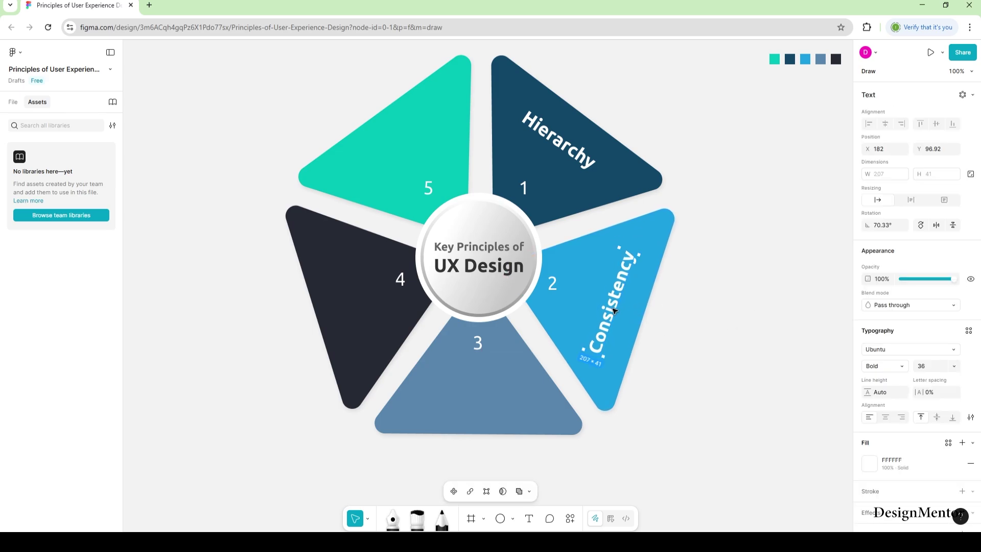
pyautogui.moveTo(618, 299); pyautogui.dragTo(500, 414)
pyautogui.doubleClick(482, 414)
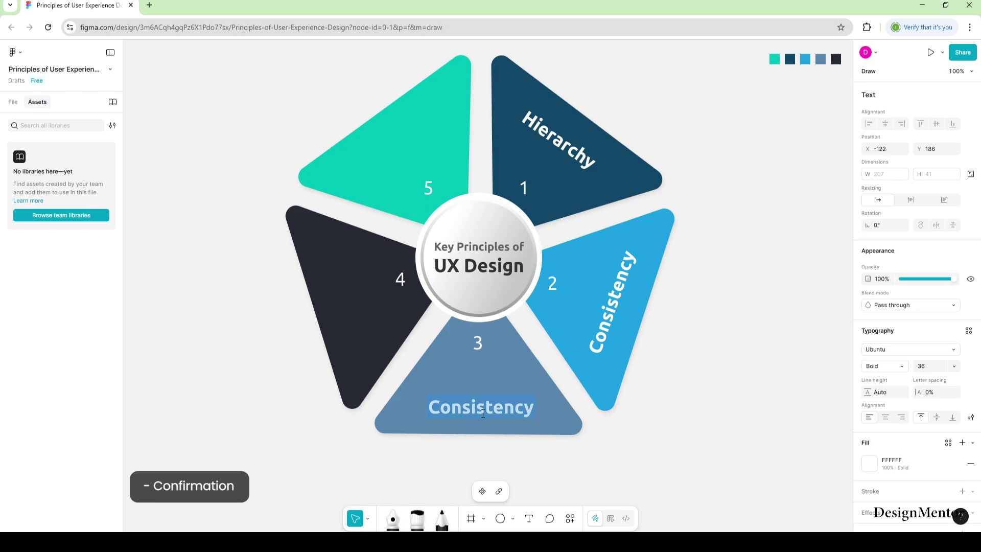
pyautogui.write('Confir')
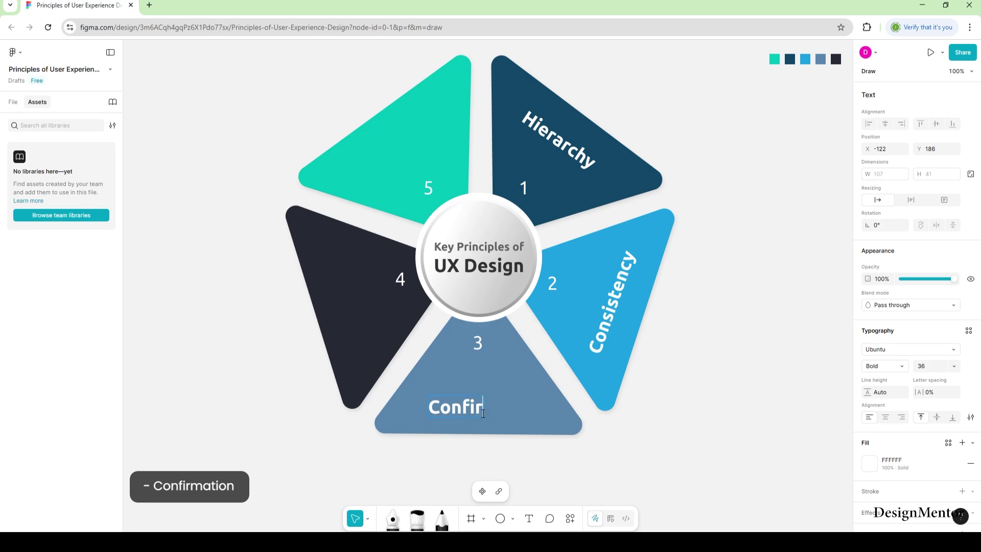
pyautogui.write('mation')
pyautogui.press('Escape')
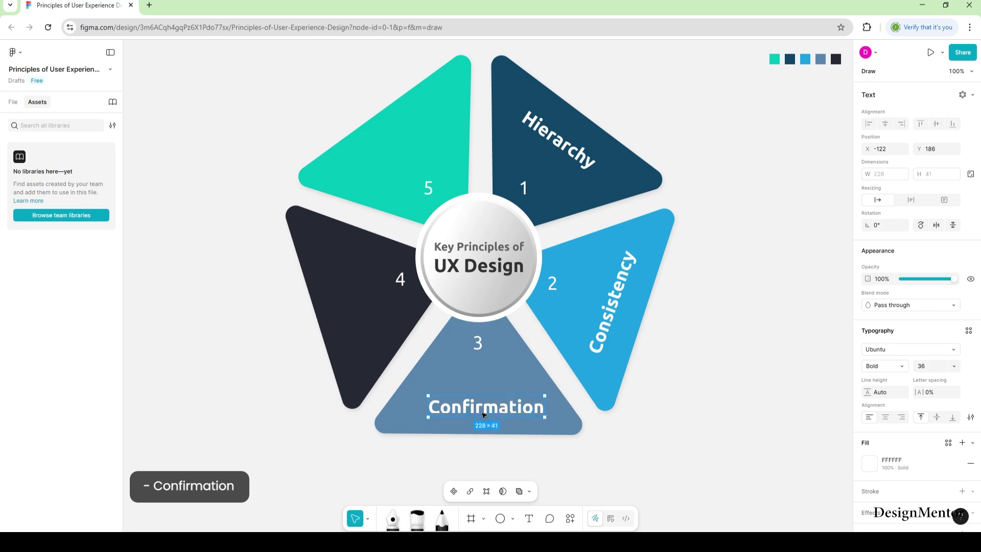
pyautogui.moveTo(499, 416); pyautogui.dragTo(494, 417)
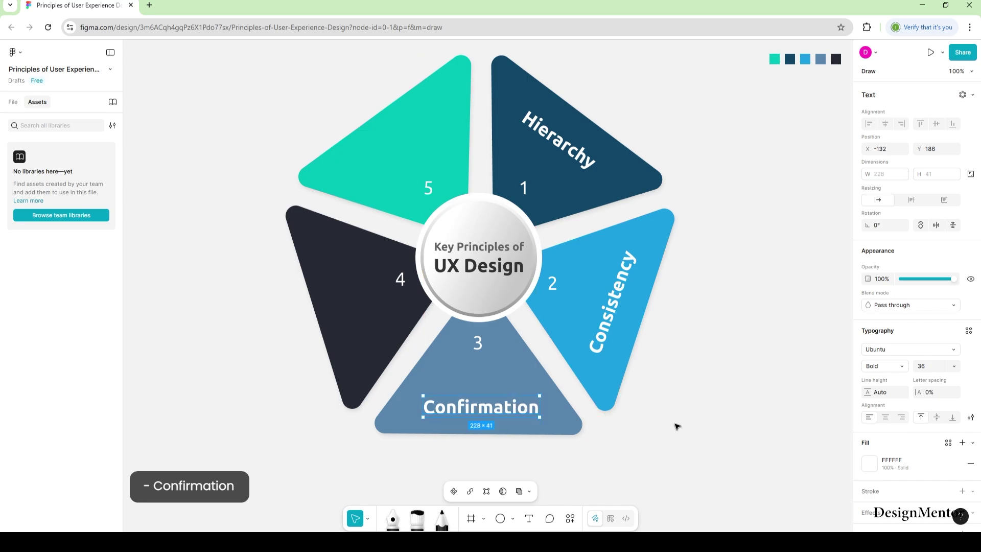
pyautogui.click(677, 426)
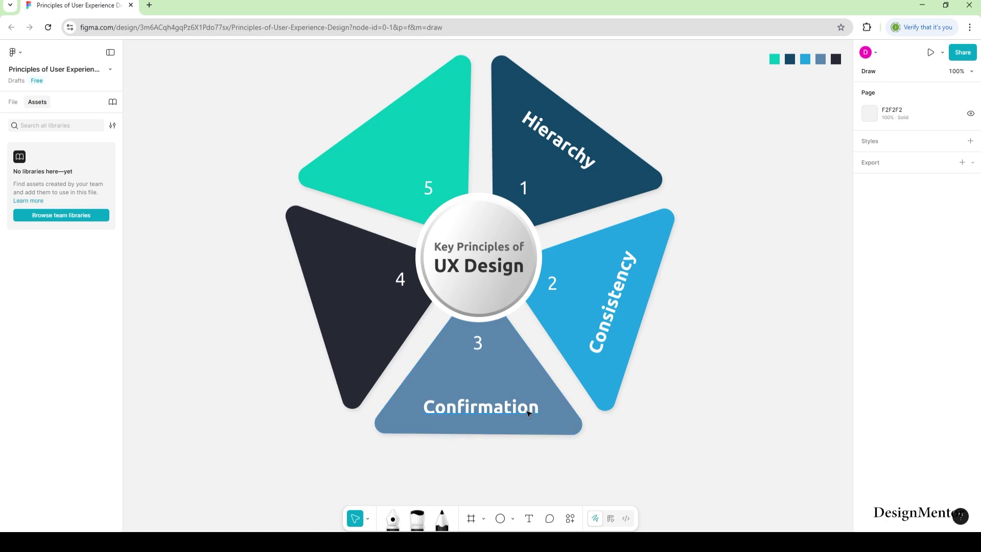
# Copy the "Consistency" label into the near-black triangle and rotate the copy to about -73° along its outer edge.
pyautogui.click(609, 317)
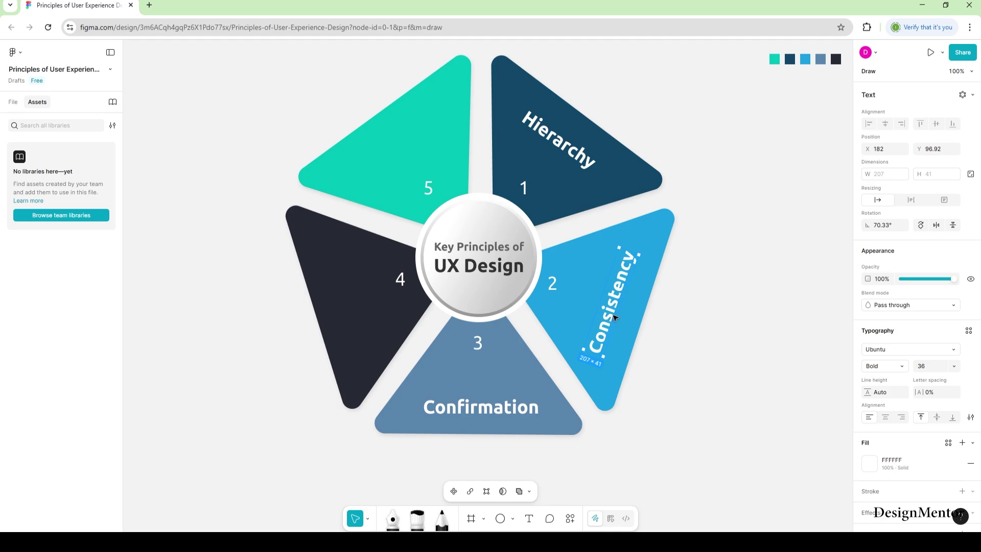
pyautogui.moveTo(458, 311); pyautogui.dragTo(392, 285)
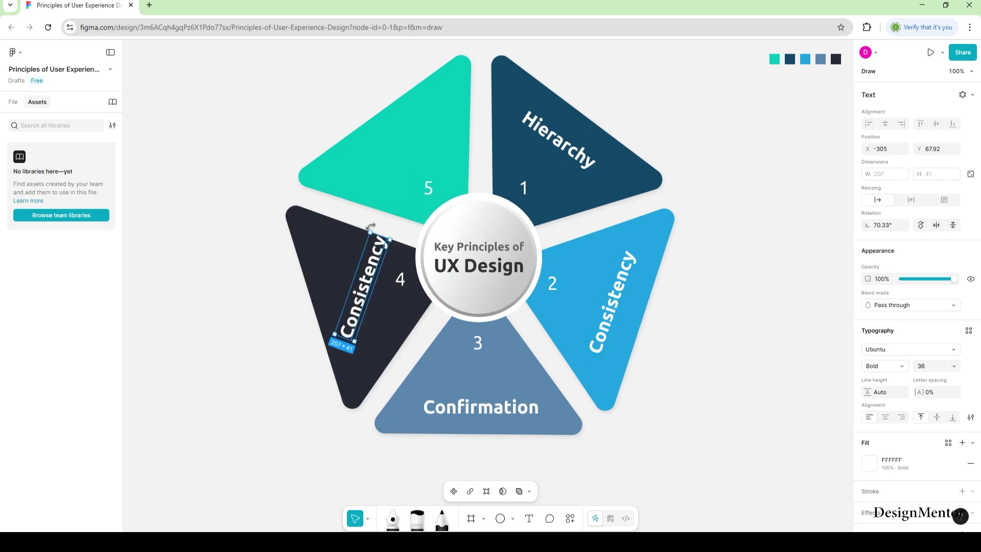
pyautogui.moveTo(371, 226); pyautogui.dragTo(385, 344)
pyautogui.moveTo(366, 295); pyautogui.dragTo(346, 303)
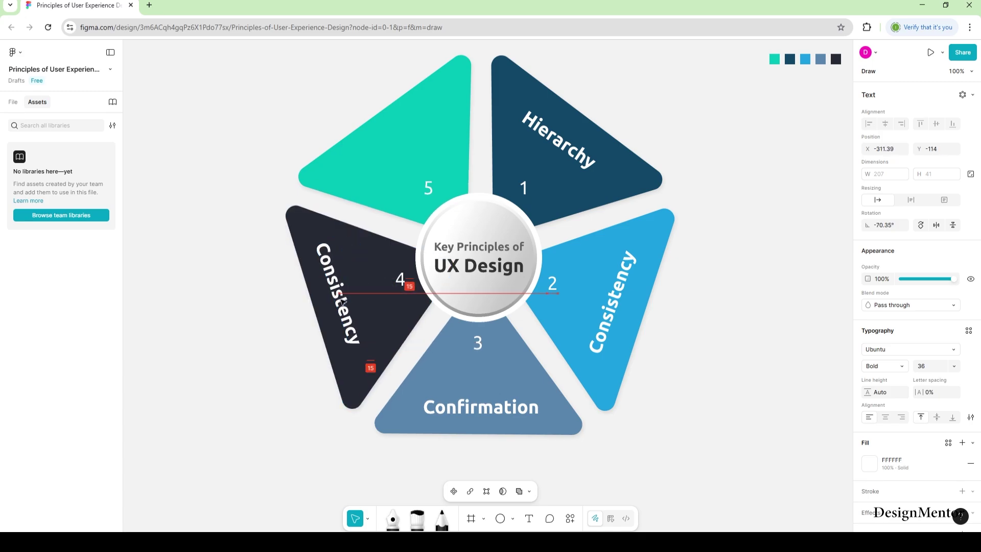
pyautogui.moveTo(336, 234); pyautogui.dragTo(334, 235)
# Change the near-black triangle's label text to "User Control" and deselect it.
pyautogui.doubleClick(333, 263)
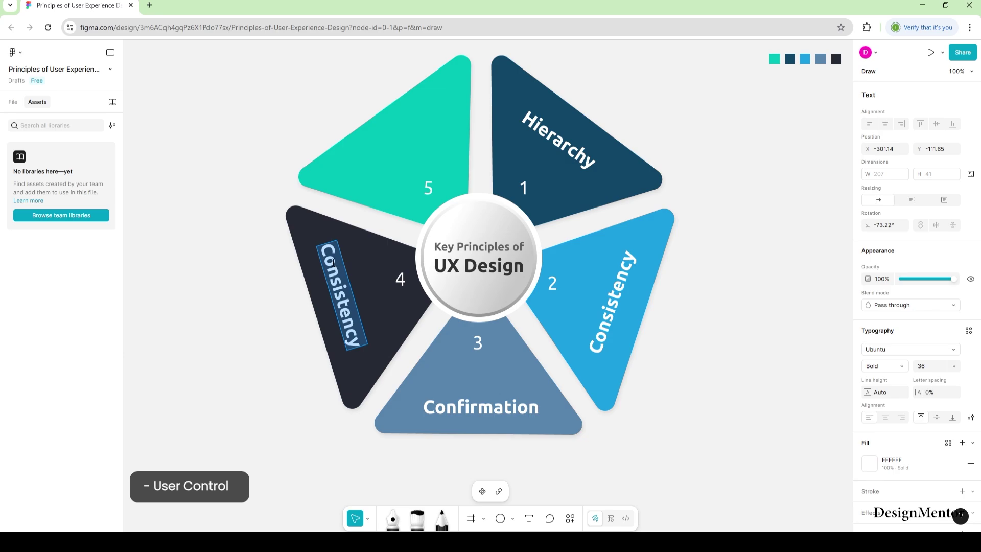
pyautogui.write('Use')
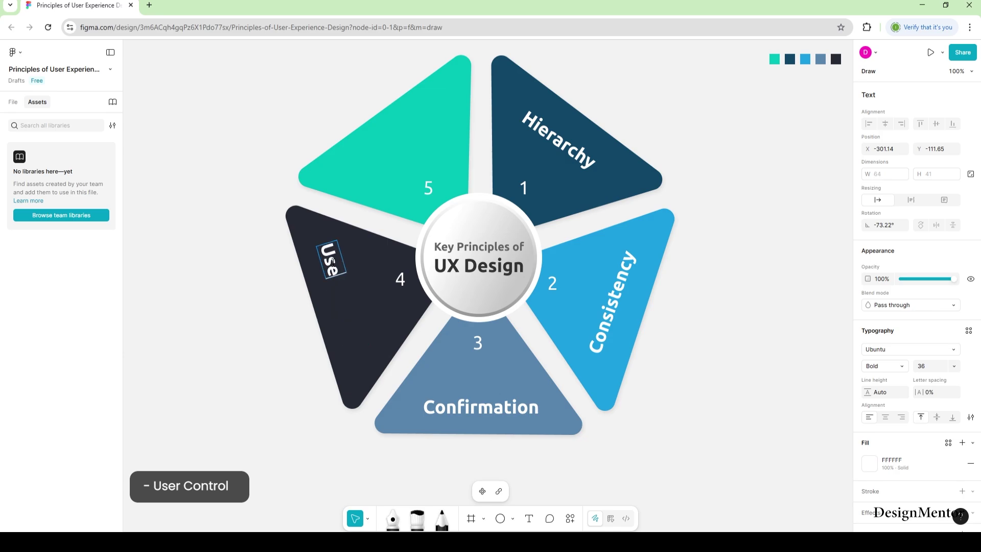
pyautogui.write('r Control')
pyautogui.press('Escape')
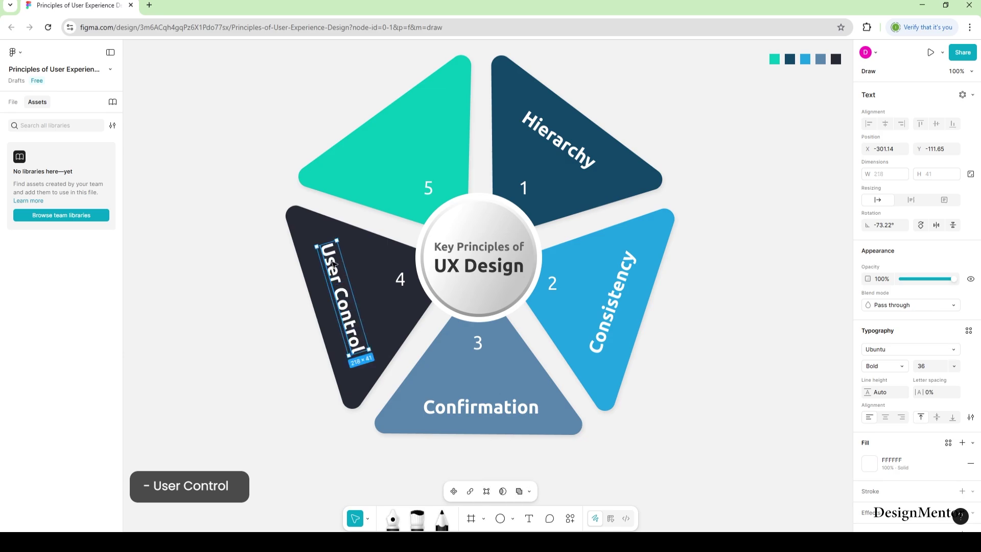
pyautogui.press('Escape')
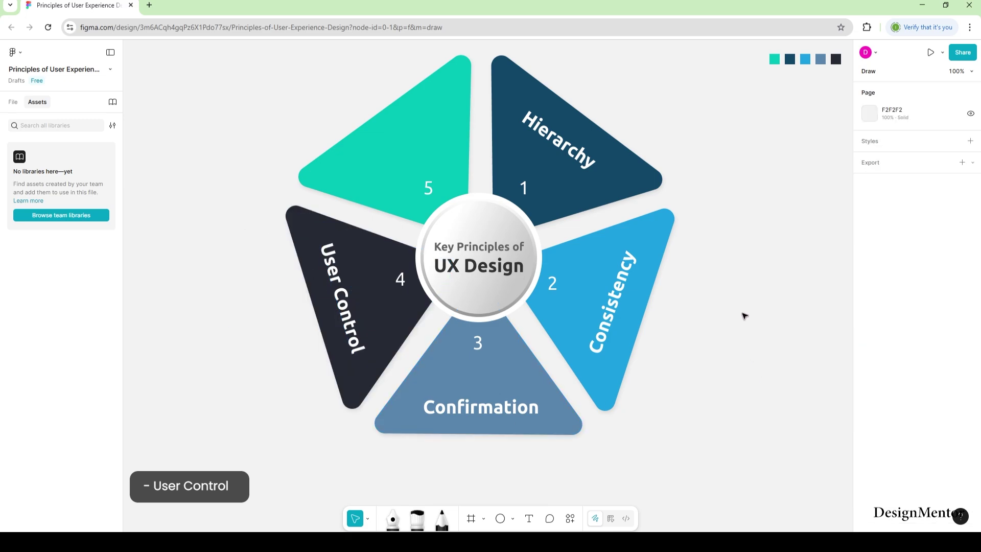
# Copy the "Hierarchy" label into the green triangle and rotate the copy to about 38° along its outer edge.
pyautogui.press('t')
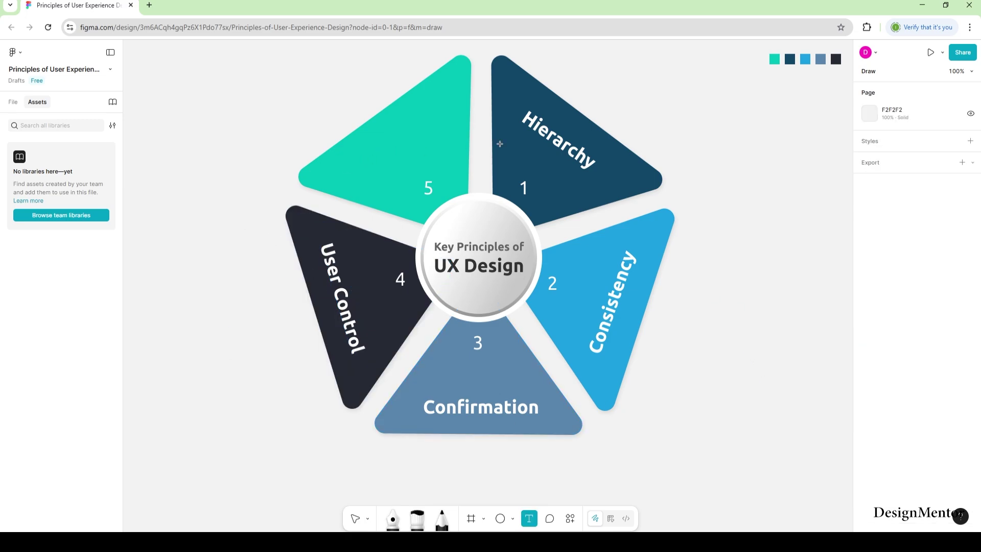
pyautogui.press('v')
pyautogui.click(554, 140)
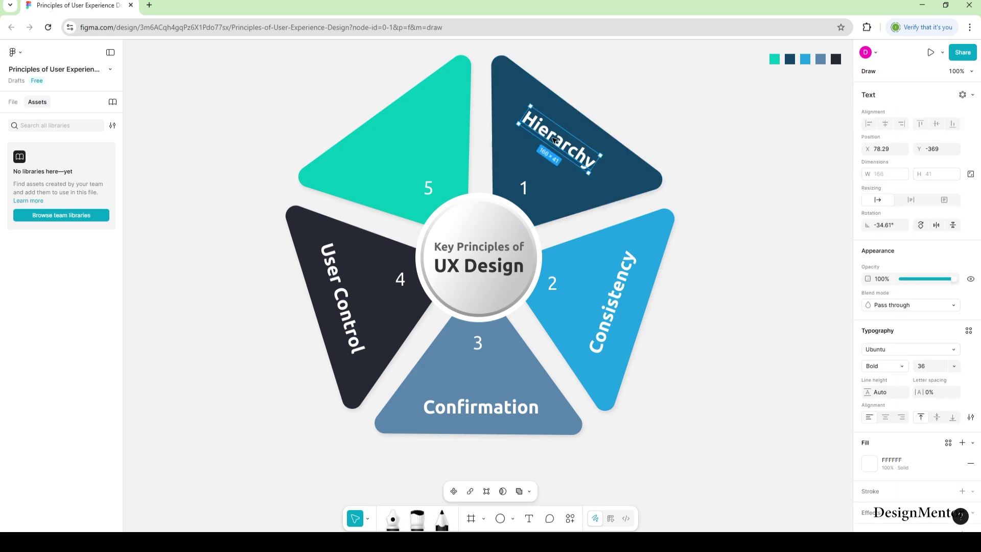
pyautogui.moveTo(551, 135); pyautogui.dragTo(372, 184)
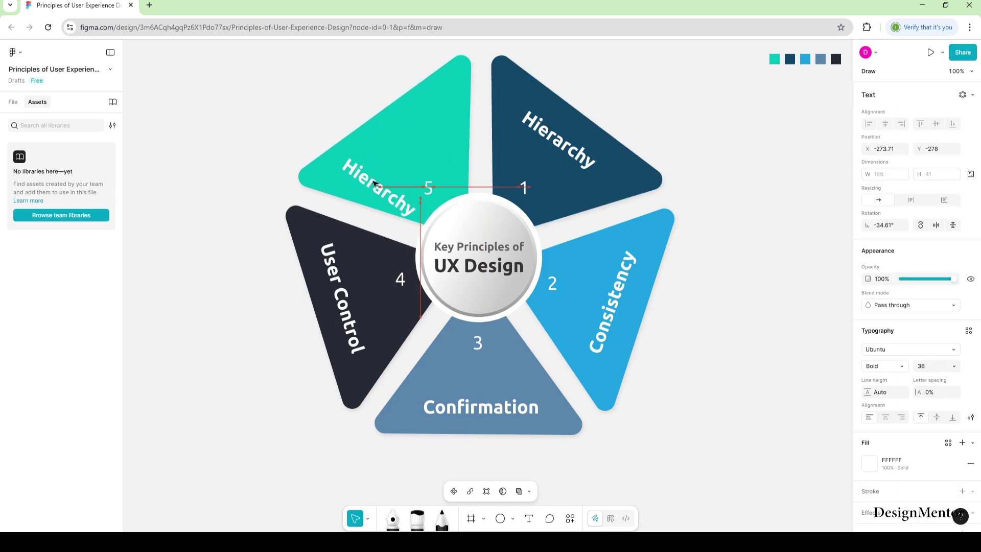
pyautogui.moveTo(423, 206); pyautogui.dragTo(419, 133)
pyautogui.moveTo(390, 184); pyautogui.dragTo(405, 146)
# Change the green triangle's label to "Accessibility" and shift it slightly down and left to centre it along the outer edge.
pyautogui.doubleClick(402, 147)
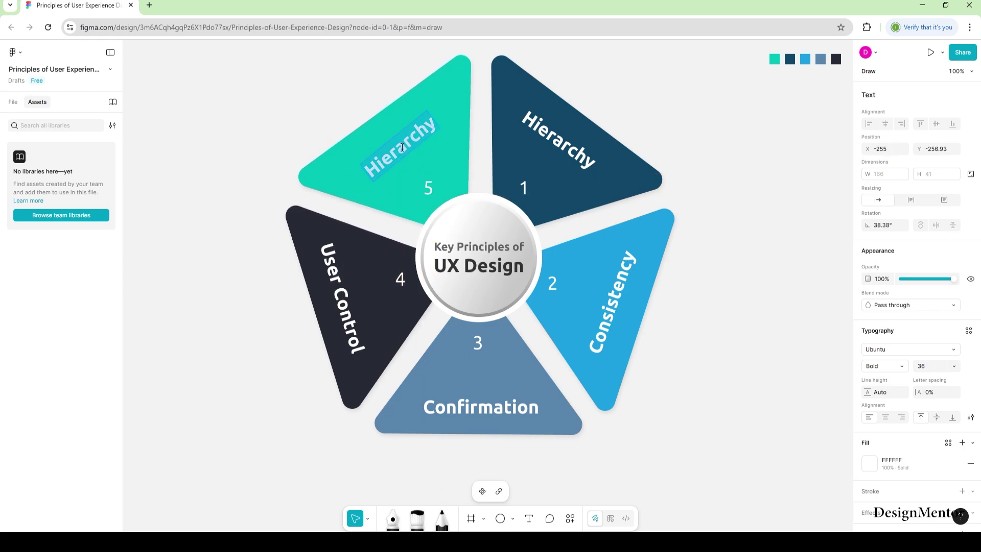
pyautogui.write('Accessibility')
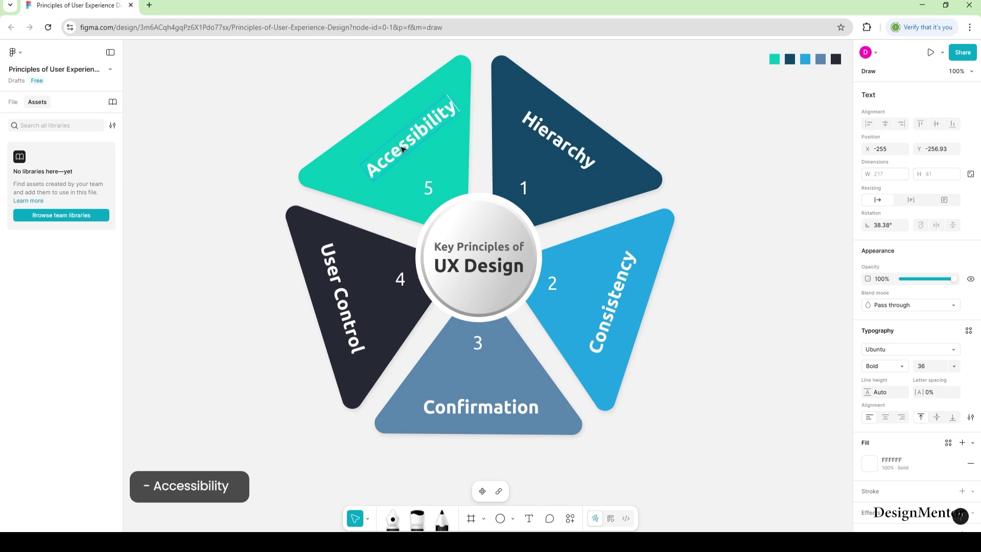
pyautogui.press('Escape')
pyautogui.moveTo(407, 145); pyautogui.dragTo(393, 150)
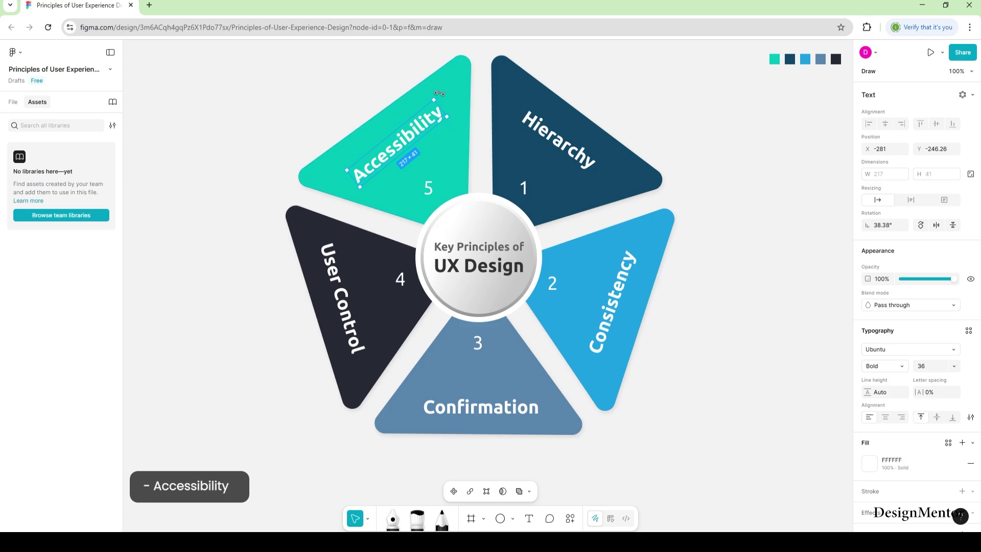
pyautogui.click(714, 165)
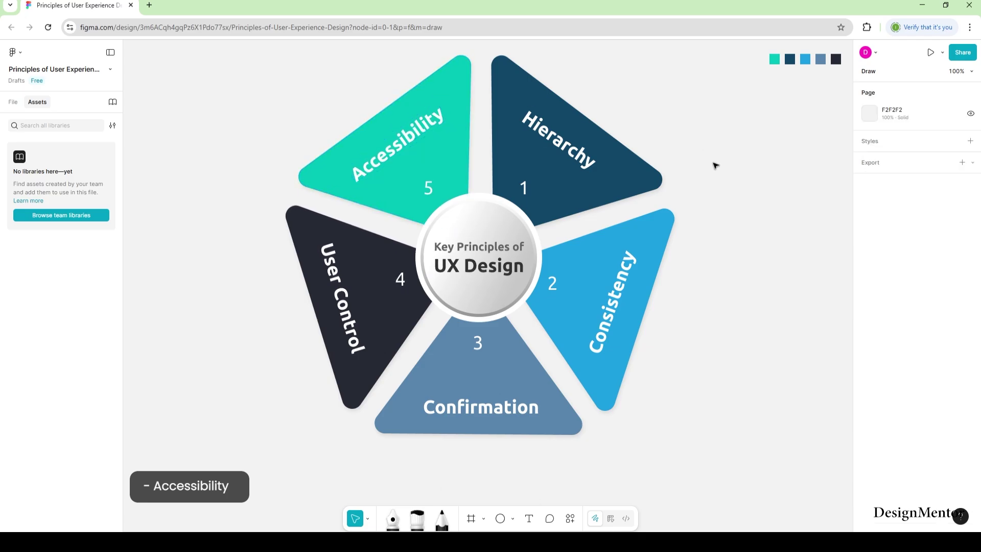